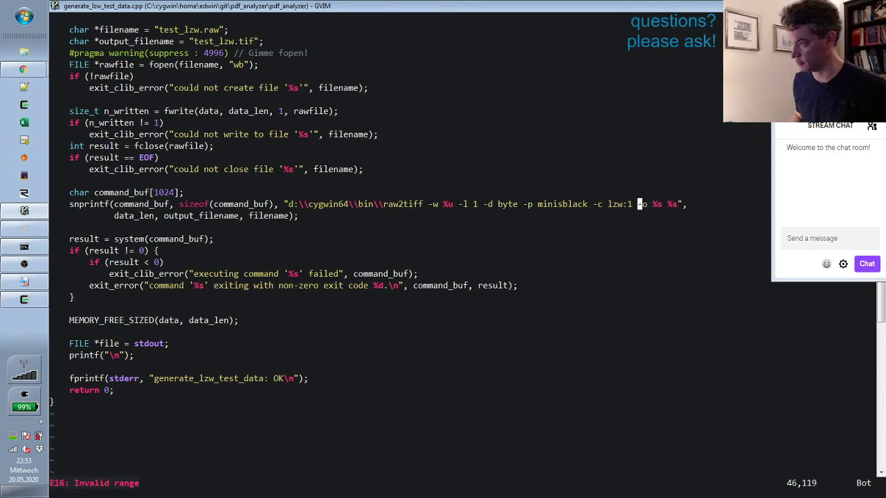
# - Remove the -o option from the raw2tiff command string and pass filename before output_filename as the snprintf arguments
pyautogui.press('j')
pyautogui.press('h')
pyautogui.press('h')
pyautogui.press('h')
pyautogui.press('h')
pyautogui.press('h')
pyautogui.press('h')
pyautogui.press('h')
pyautogui.press('h')
pyautogui.press('h')
pyautogui.press('h')
pyautogui.press('h')
pyautogui.press('h')
pyautogui.press('h')
pyautogui.press('h')
pyautogui.press('h')
pyautogui.press('h')
pyautogui.press('h')
pyautogui.press('h')
pyautogui.press('h')
pyautogui.press('h')
pyautogui.press('h')
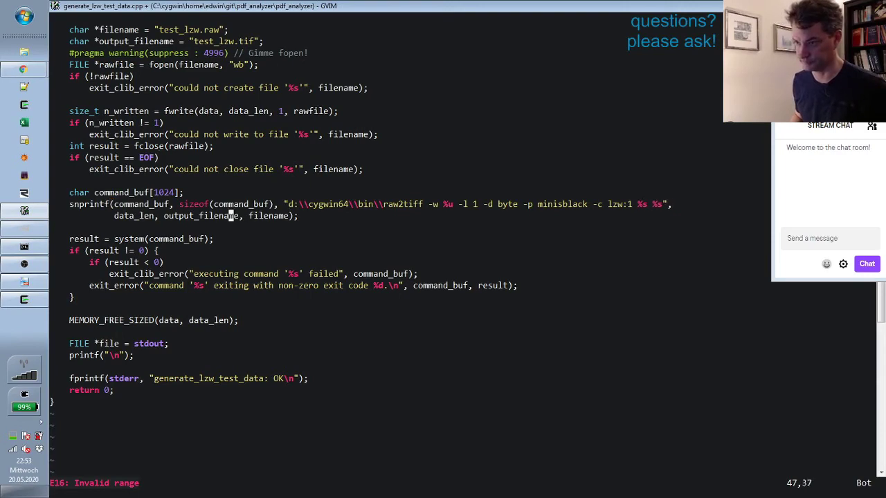
pyautogui.press('d')
pyautogui.press('w')
pyautogui.write('dw$hi, output_fi')
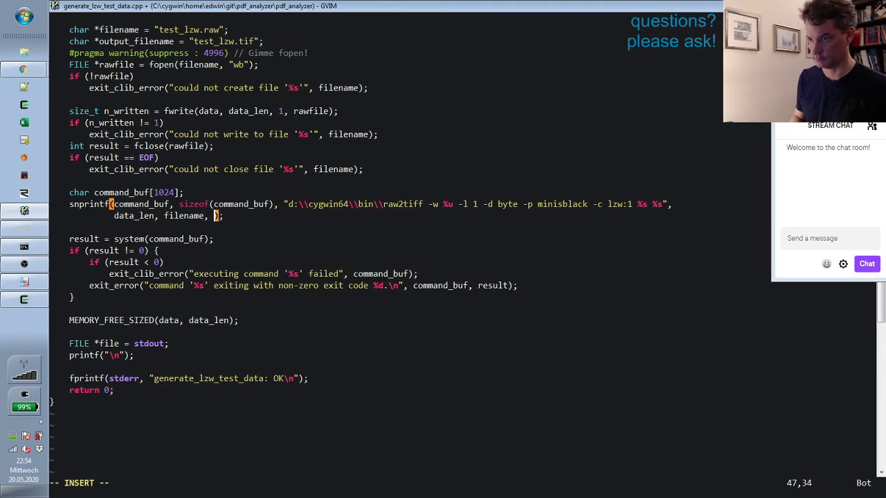
pyautogui.write('lename')
pyautogui.press('Escape')
# - Build the project with make and run generate_lzw_test_data.exe in the x64-Debug build directory
pyautogui.write(':make')
pyautogui.press('Return')
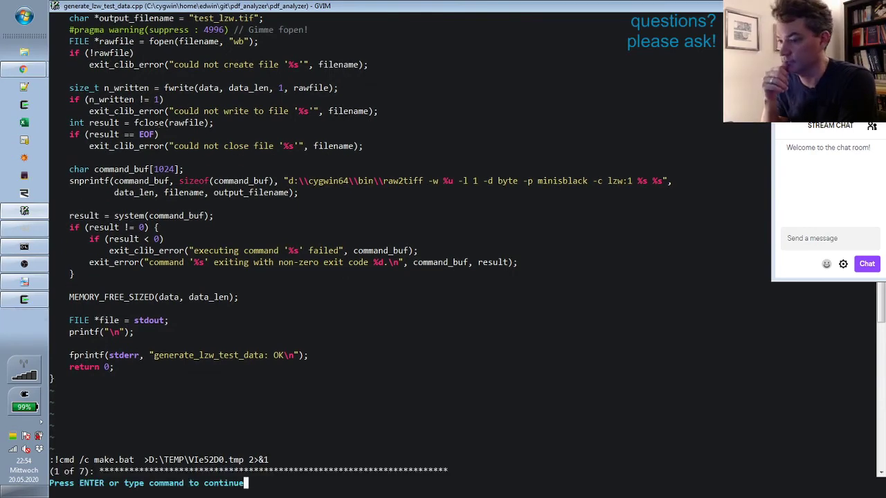
pyautogui.press('Return')
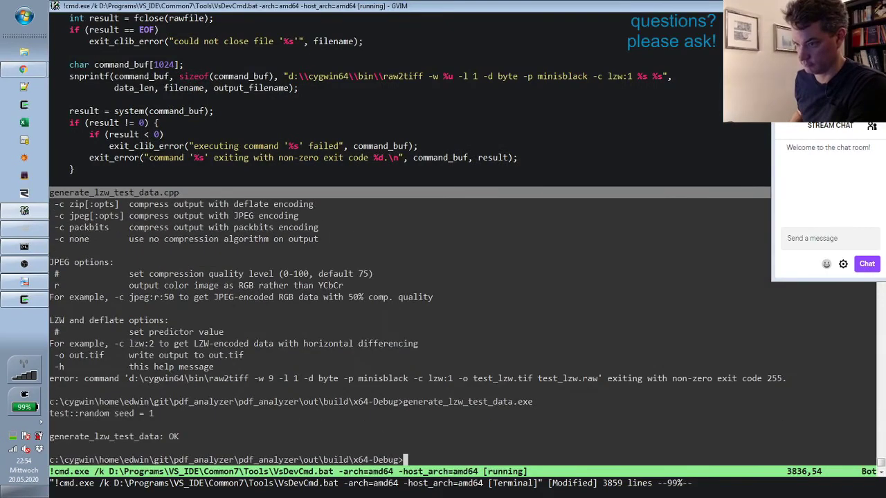
# - List the TIFF files in the x64-Debug build directory
pyautogui.write('dir *.tio')
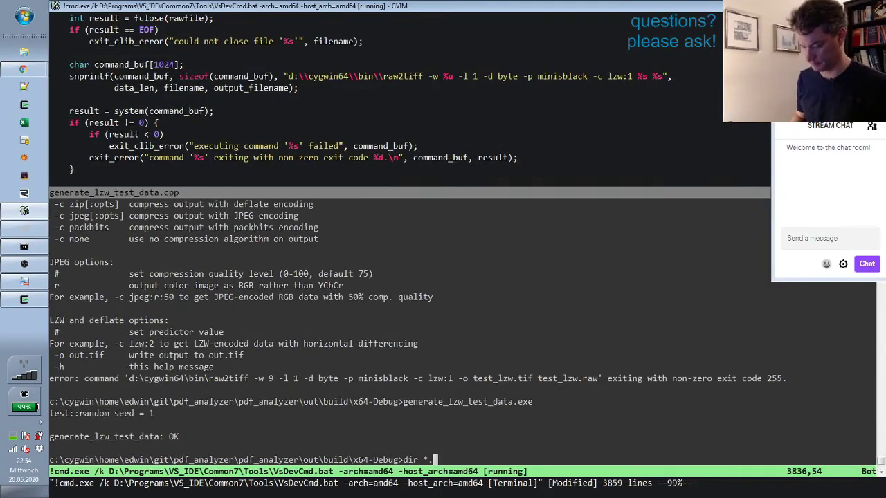
pyautogui.press('Return')
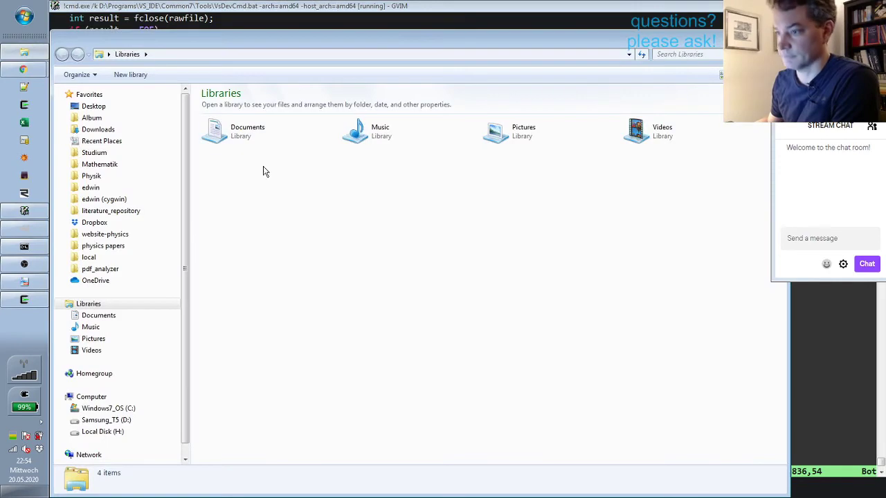
# - Launch WinHex from the Programs folder on drive D: and dismiss its evaluation notice
pyautogui.click(116, 420)
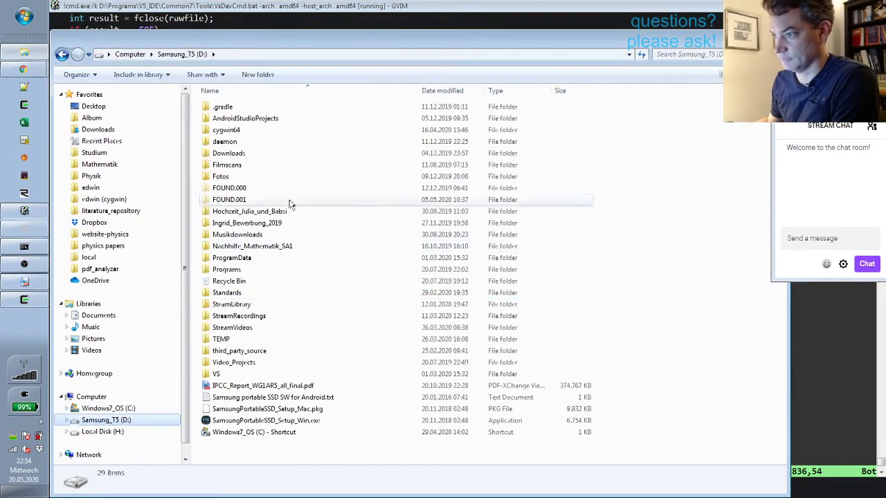
pyautogui.click(247, 272)
pyautogui.doubleClick(247, 271)
pyautogui.doubleClick(240, 329)
pyautogui.doubleClick(247, 456)
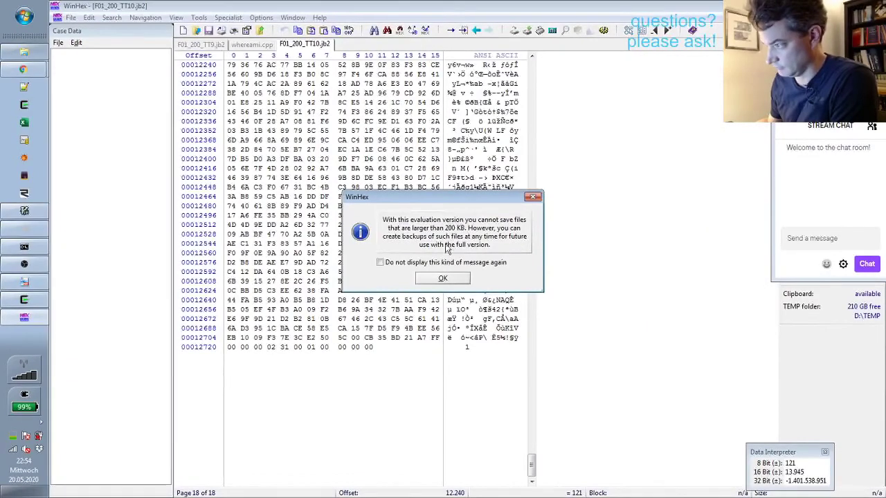
pyautogui.click(444, 279)
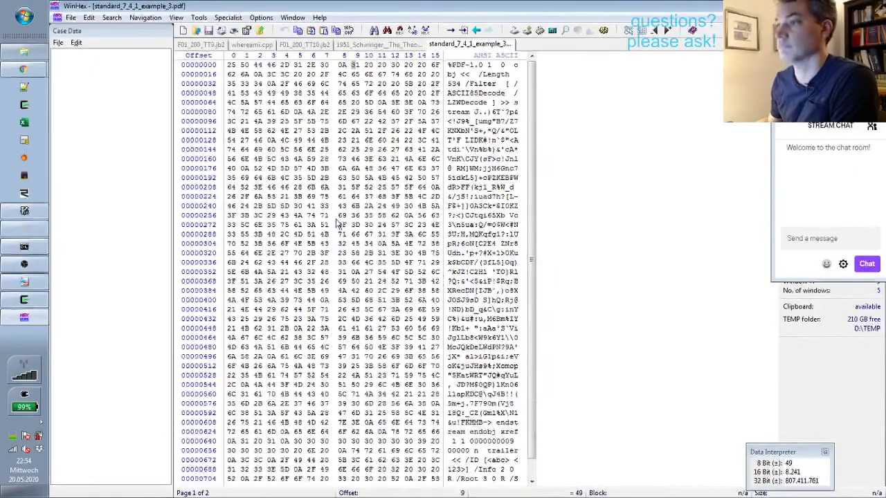
# - Start opening a file and browse to the personal home folder inside C:\cygwin\home
pyautogui.hotkey('ctrl', 'o')
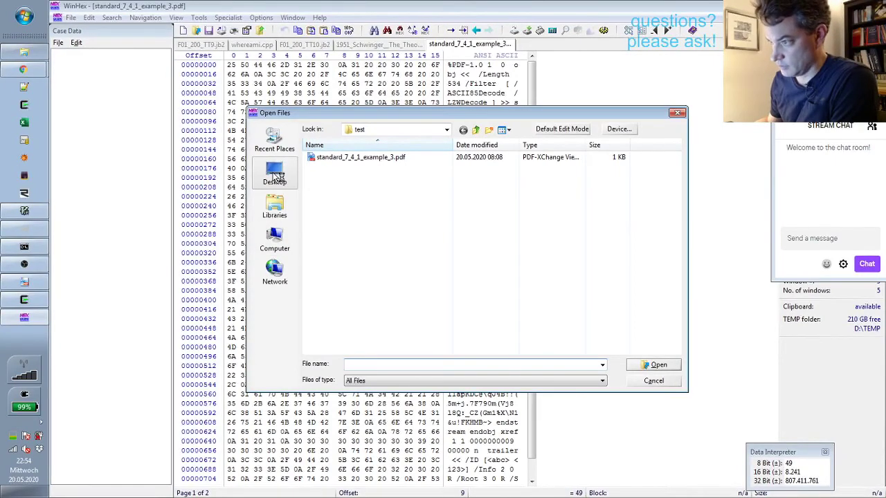
pyautogui.click(275, 239)
pyautogui.doubleClick(366, 161)
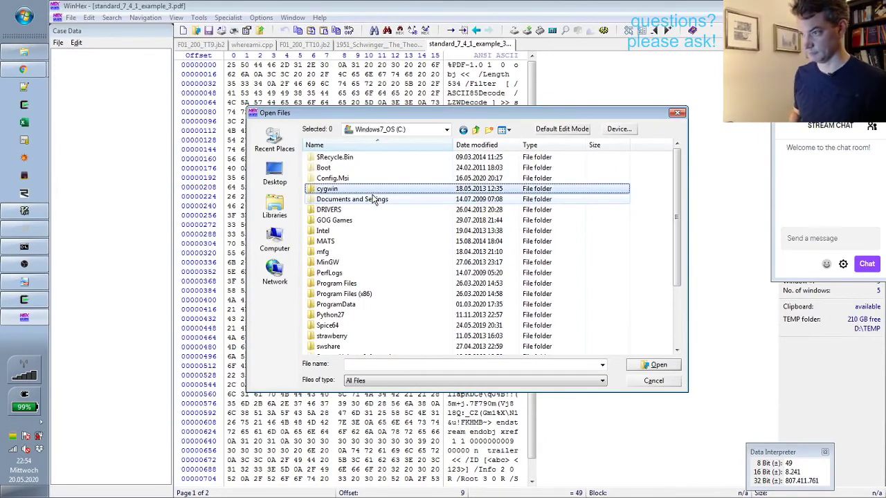
pyautogui.press('Return')
pyautogui.write('home')
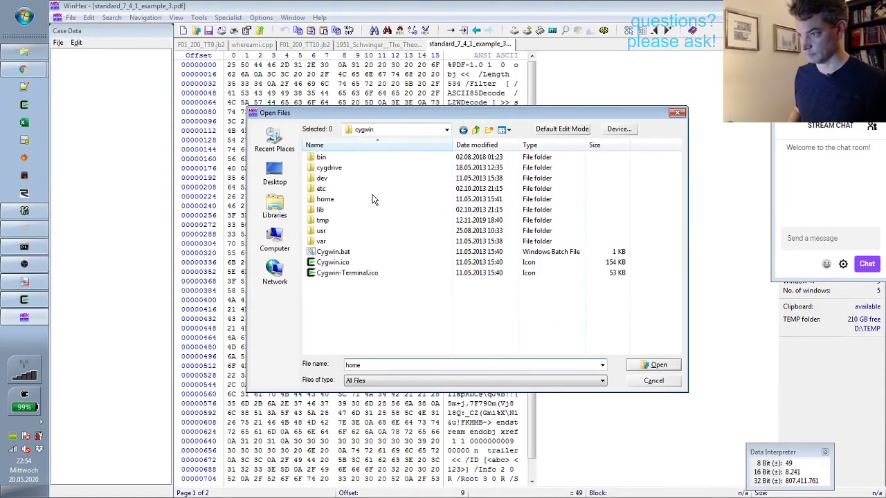
pyautogui.press('Return')
pyautogui.write('edwin')
pyautogui.press('Return')
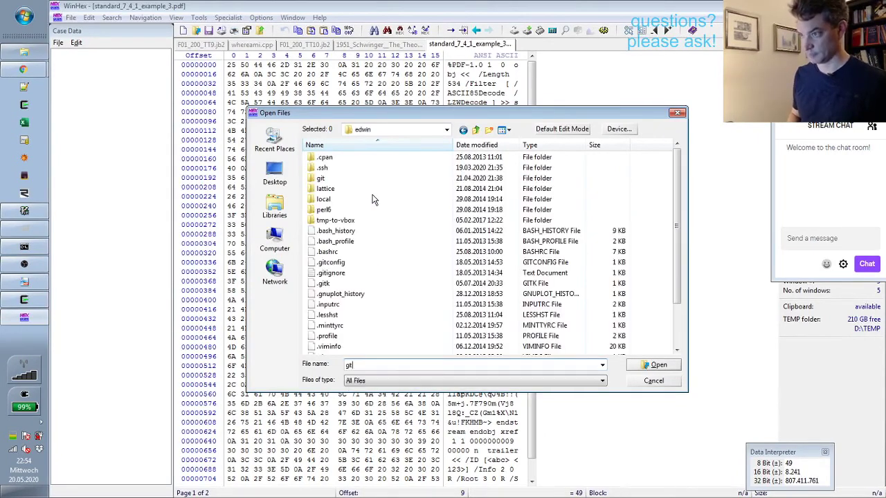
# - Browse on through git and pdf_analyzer to the nested pdf_analyzer project folder
pyautogui.press('Return')
pyautogui.write('pdf_')
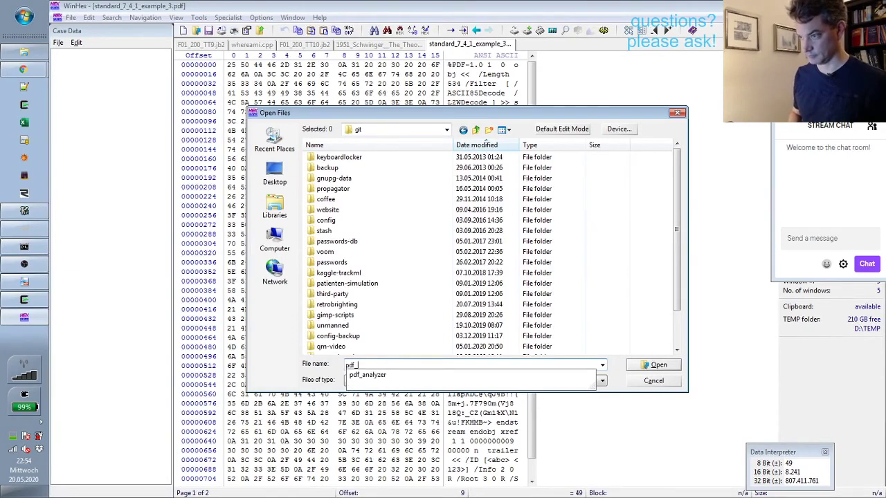
pyautogui.write('analy')
pyautogui.press('Down')
pyautogui.press('Return')
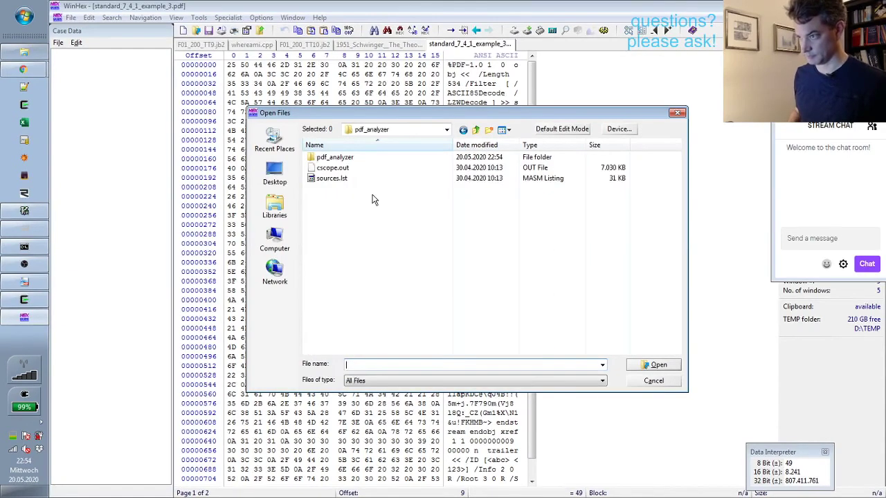
pyautogui.write('..')
pyautogui.press('Return')
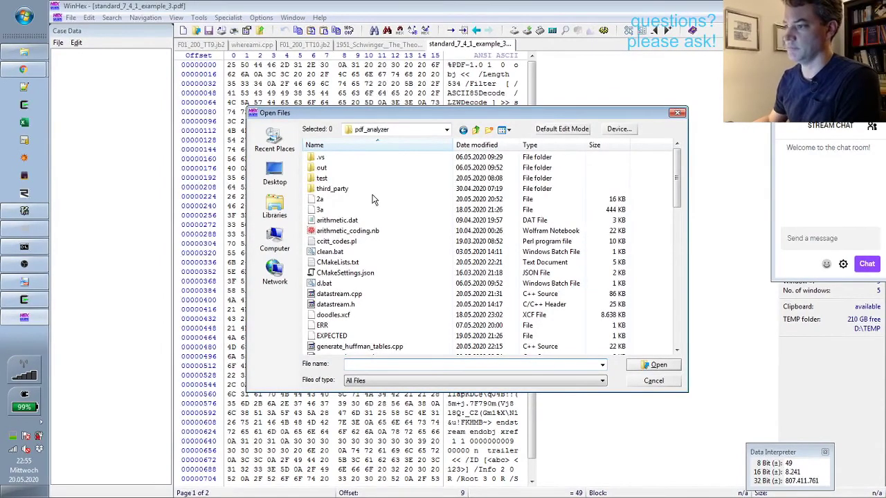
# - Browse to the project's out\build\x64-Debug folder
pyautogui.write('out')
pyautogui.press('Return')
pyautogui.write('build')
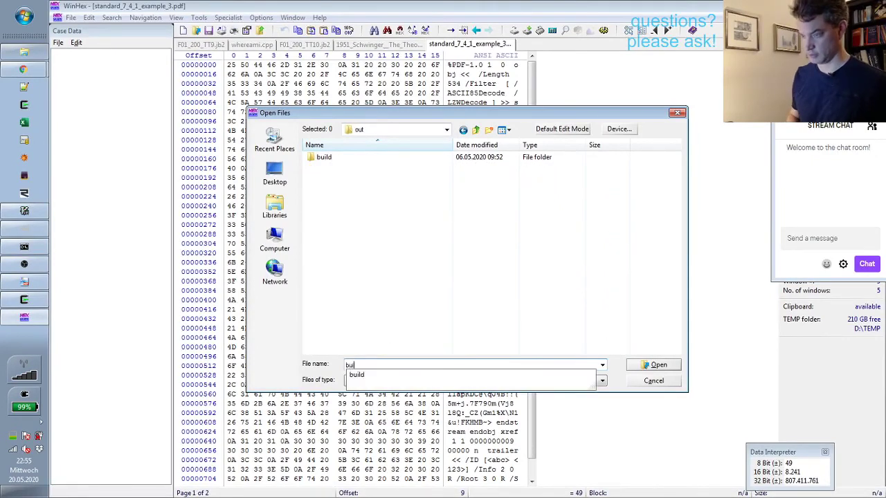
pyautogui.press('Return')
pyautogui.write('x64-Debug')
pyautogui.press('Return')
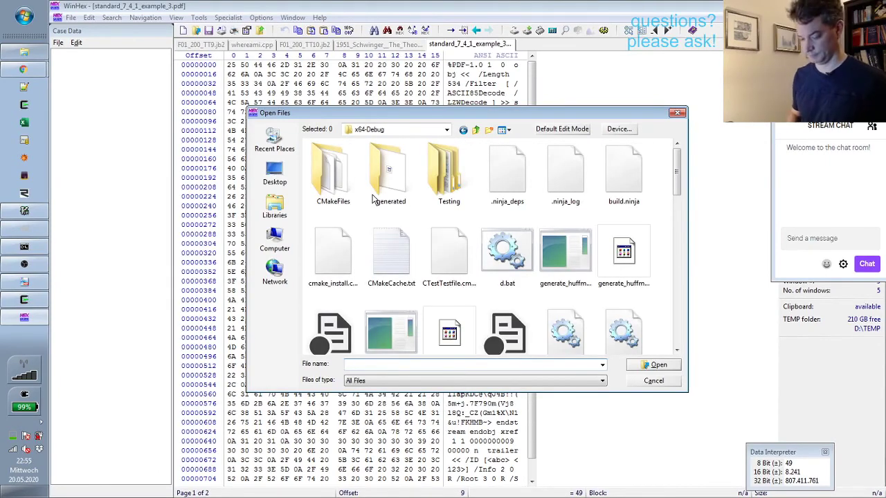
# - Open test_lzw.tif from the x64-Debug folder in the hex editor
pyautogui.write('test_l')
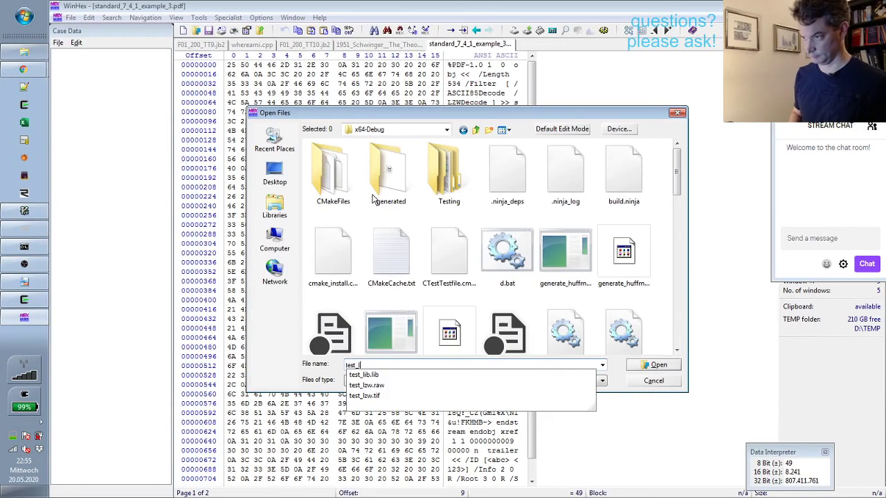
pyautogui.press('Down')
pyautogui.press('Down')
pyautogui.press('Down')
pyautogui.press('Return')
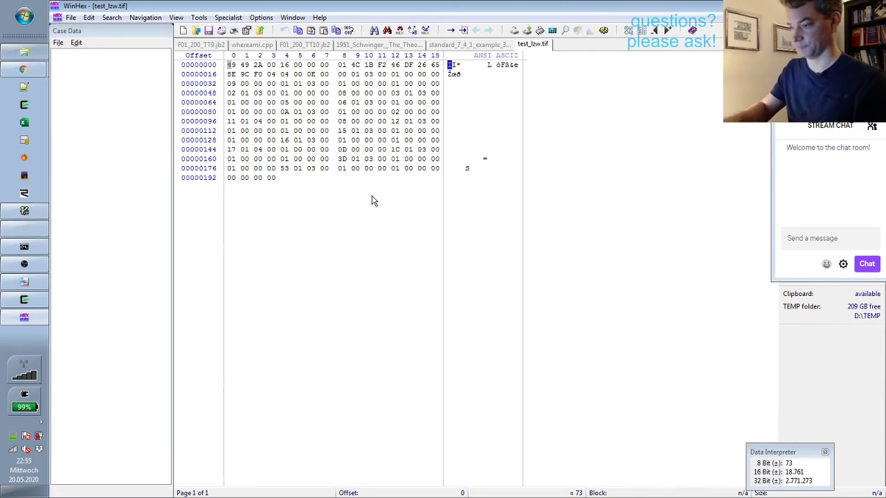
# - Open the wireless radio settings, toggle the Bluetooth radio off and back on, and close the settings
pyautogui.press('XF86WLAN')
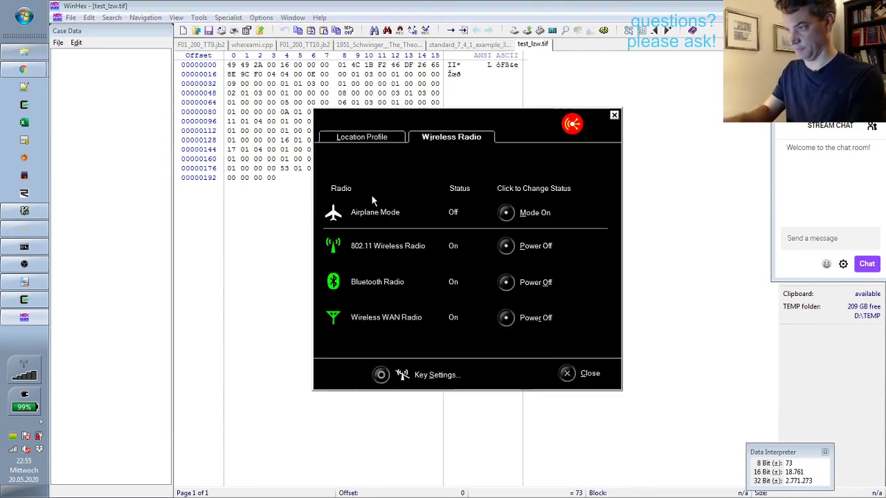
pyautogui.click(509, 284)
pyautogui.click(508, 282)
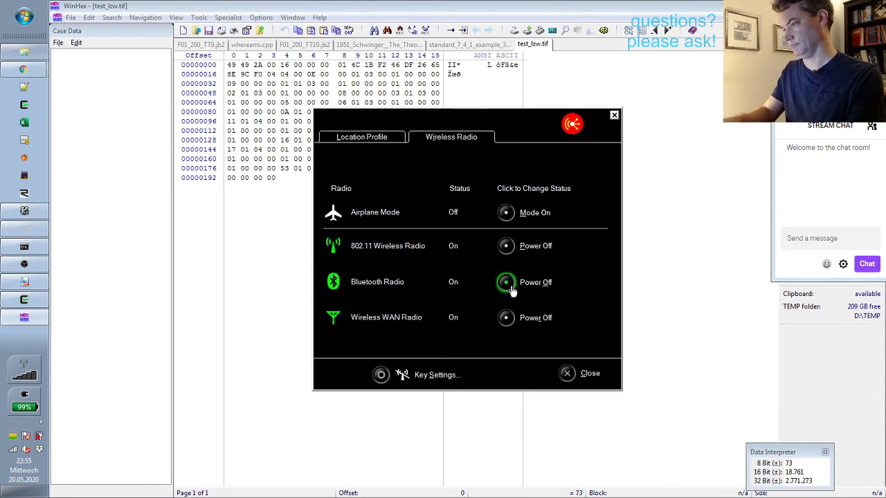
pyautogui.click(567, 373)
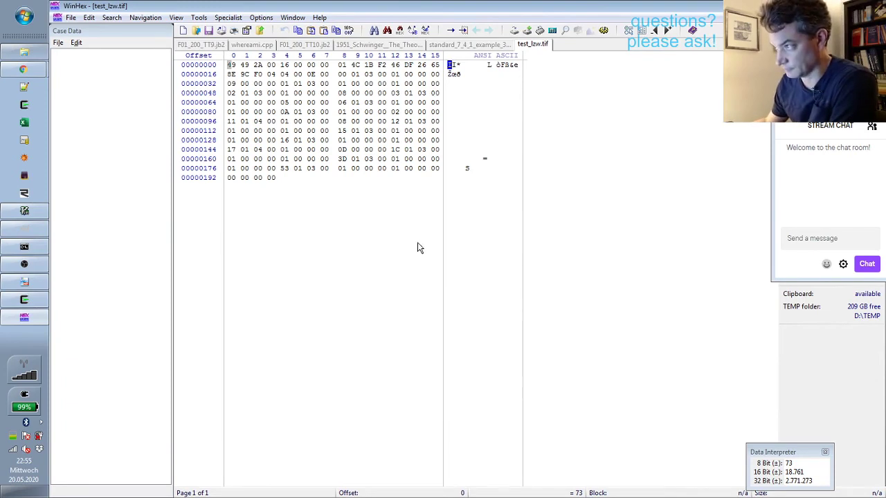
# - Examine the bytes of test_lzw.tif, selecting offsets 0 to 182 and checking the end of the file
pyautogui.click(324, 142)
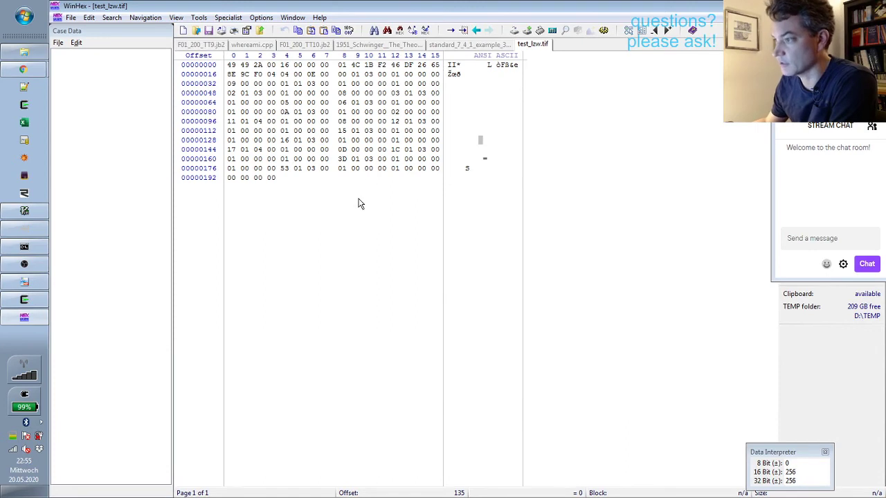
pyautogui.click(232, 140)
pyautogui.click(280, 177)
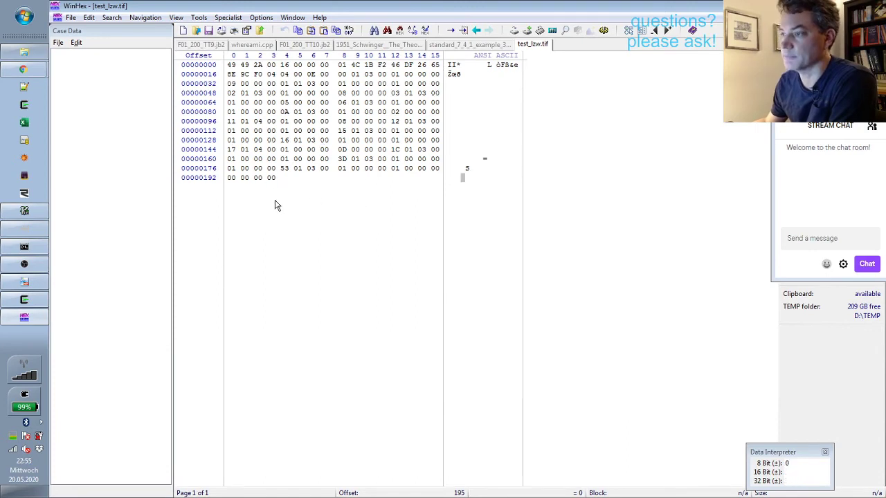
pyautogui.moveTo(231, 64); pyautogui.dragTo(310, 168)
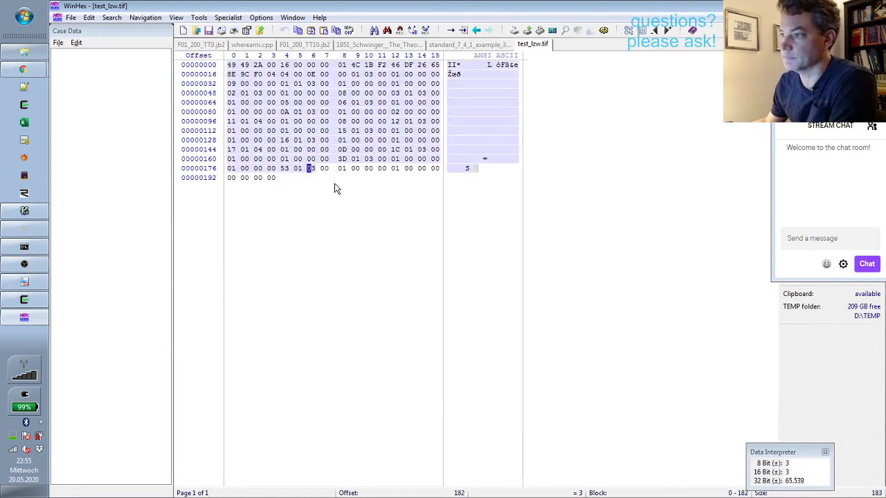
pyautogui.click(277, 151)
pyautogui.click(270, 177)
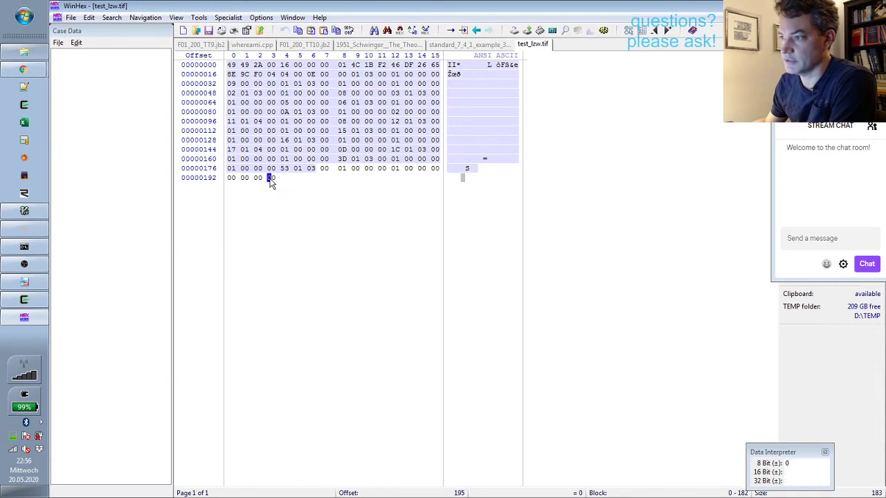
# - Switch to Chrome, return to the DuckDuckGo results for libtiff-lzw-compression-kit and open the LibTIFF home page
pyautogui.click(40, 288)
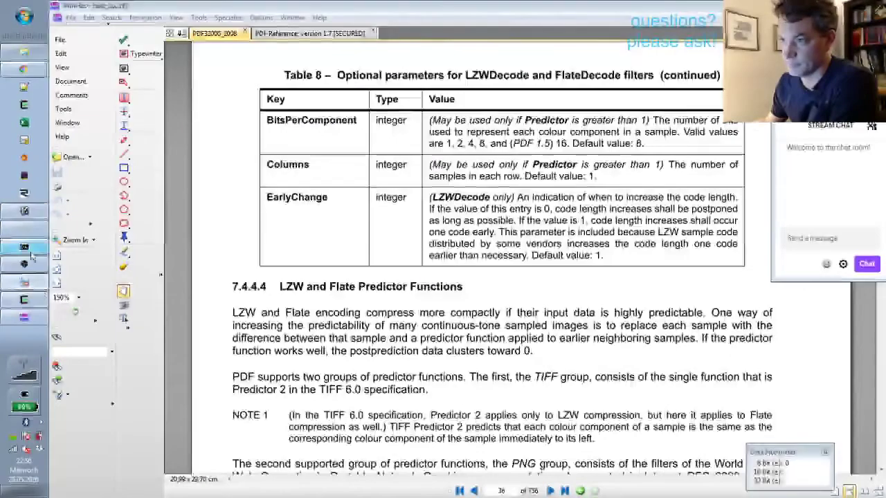
pyautogui.click(40, 53)
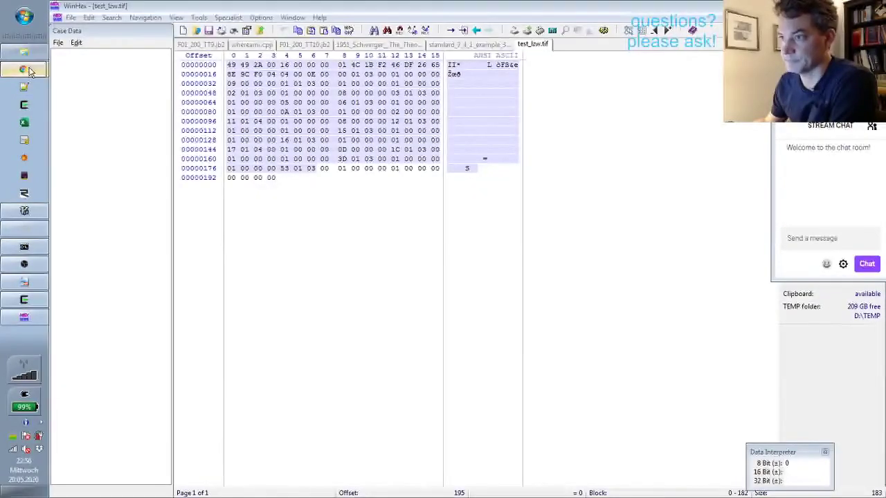
pyautogui.click(24, 69)
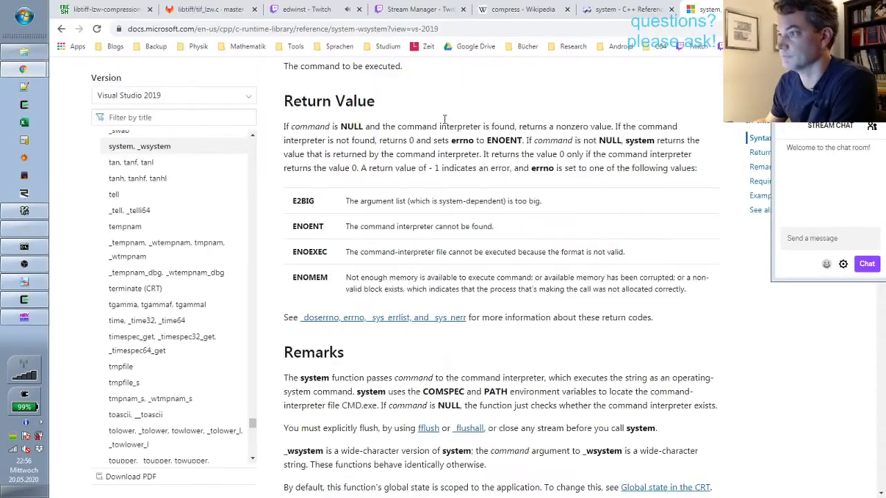
pyautogui.click(95, 7)
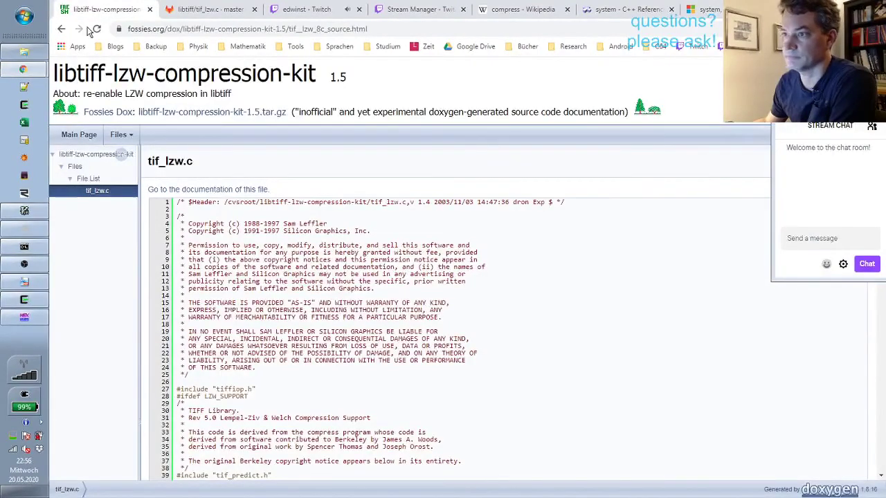
pyautogui.click(61, 29)
pyautogui.click(61, 29)
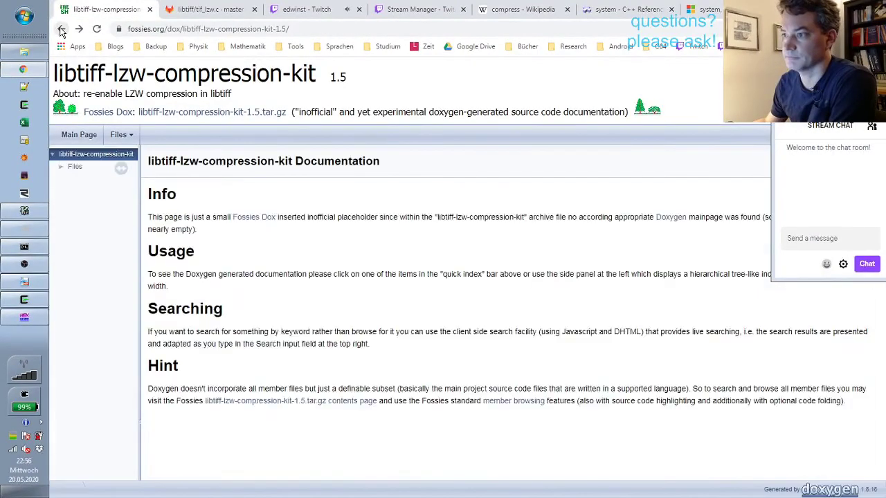
pyautogui.click(61, 29)
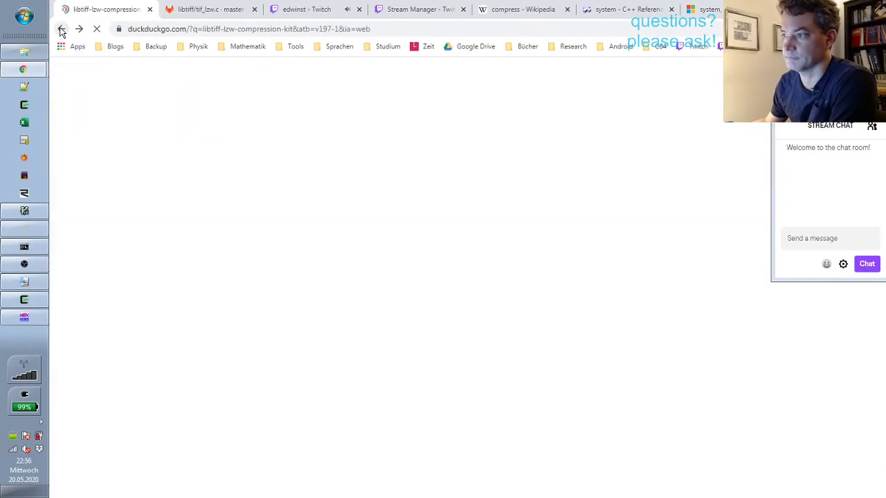
pyautogui.click(271, 30)
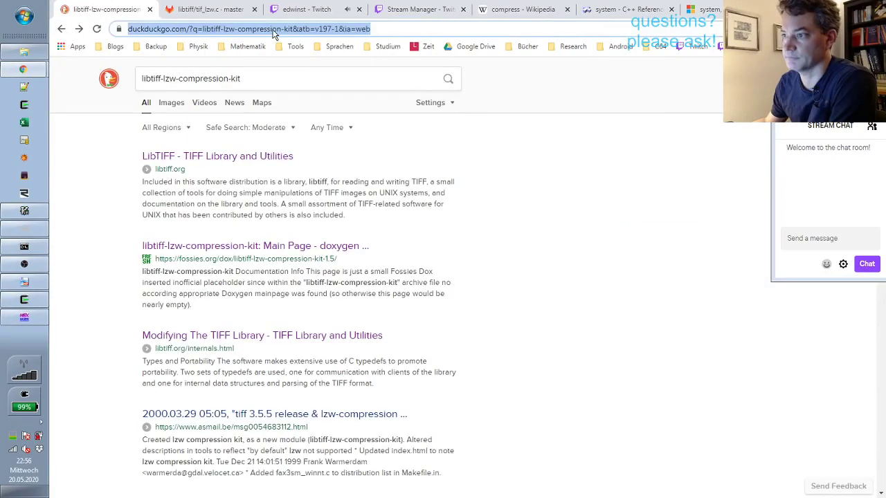
pyautogui.click(221, 158)
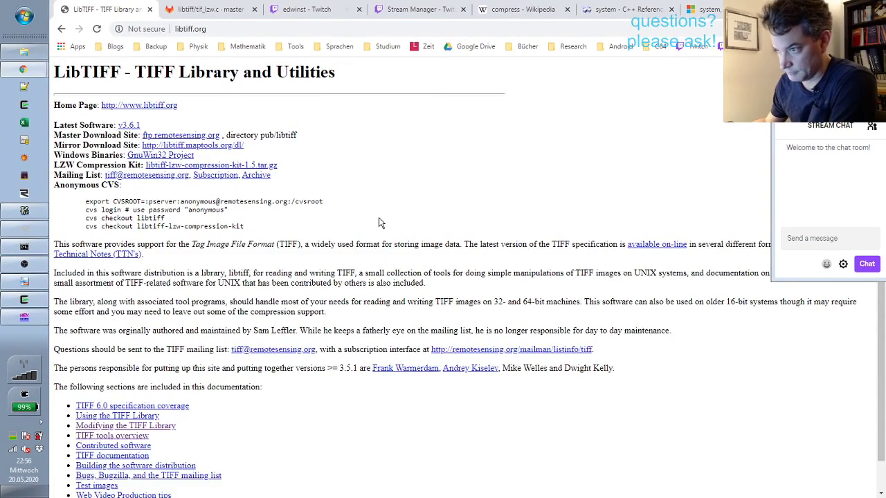
# - Move the chat window clear of the text, open LibTIFF's TIFF documentation page and try Adobe's TIFF6.pdf specification link
pyautogui.moveTo(814, 104); pyautogui.dragTo(813, 172)
pyautogui.click(760, 185)
pyautogui.click(655, 247)
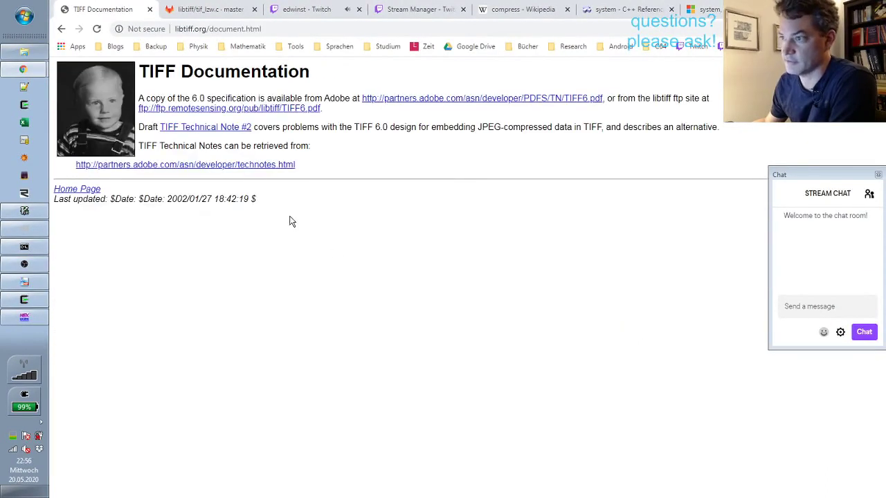
pyautogui.click(509, 103)
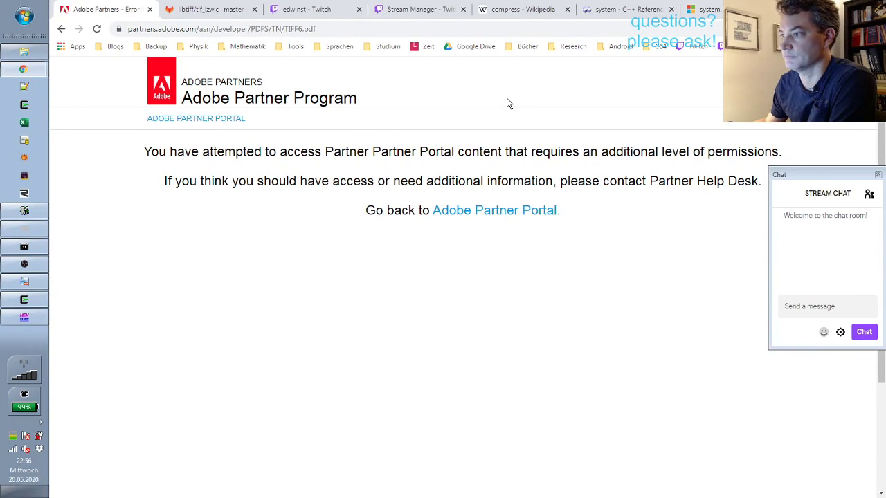
# - Search the web for "tiff specification adobe"
pyautogui.click(332, 30)
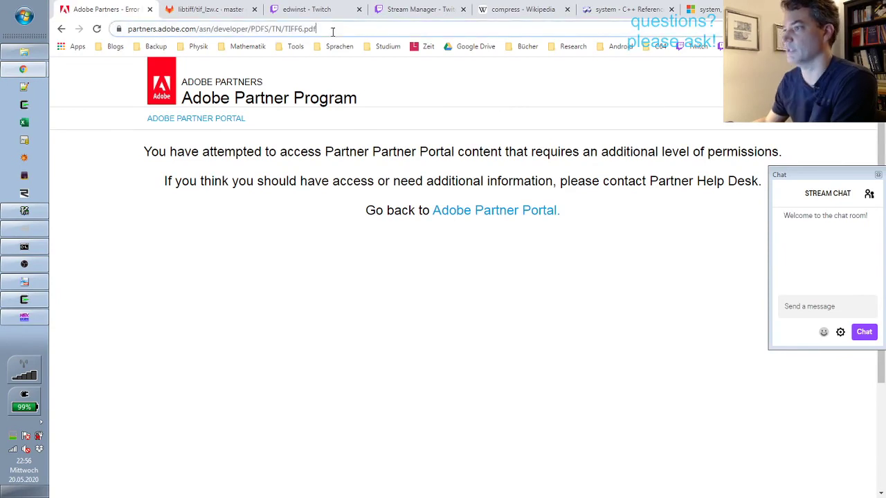
pyautogui.press('BackSpace')
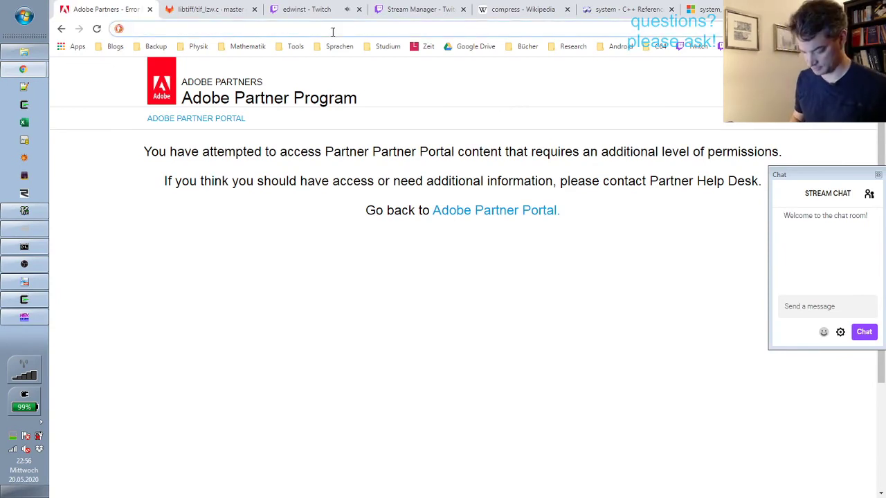
pyautogui.write('ltiff spe')
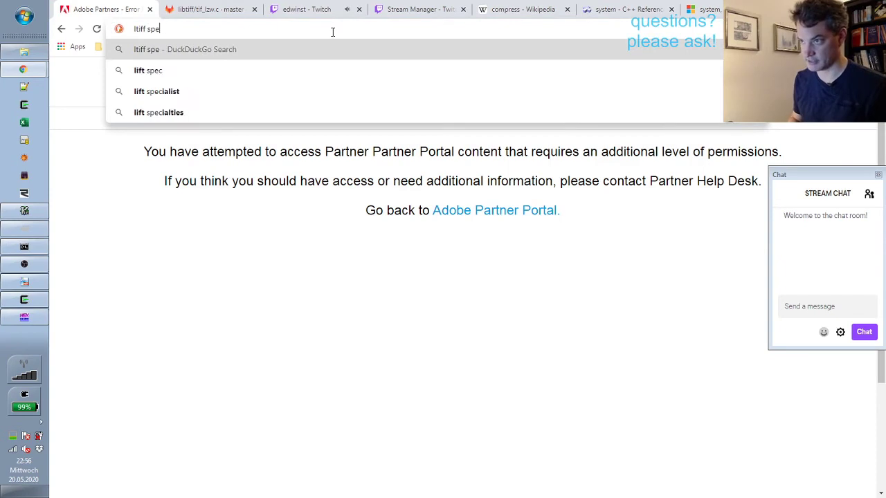
pyautogui.press('BackSpace')
pyautogui.press('BackSpace')
pyautogui.press('BackSpace')
pyautogui.press('BackSpace')
pyautogui.press('BackSpace')
pyautogui.press('BackSpace')
pyautogui.press('BackSpace')
pyautogui.press('BackSpace')
pyautogui.press('BackSpace')
pyautogui.write('tiff ')
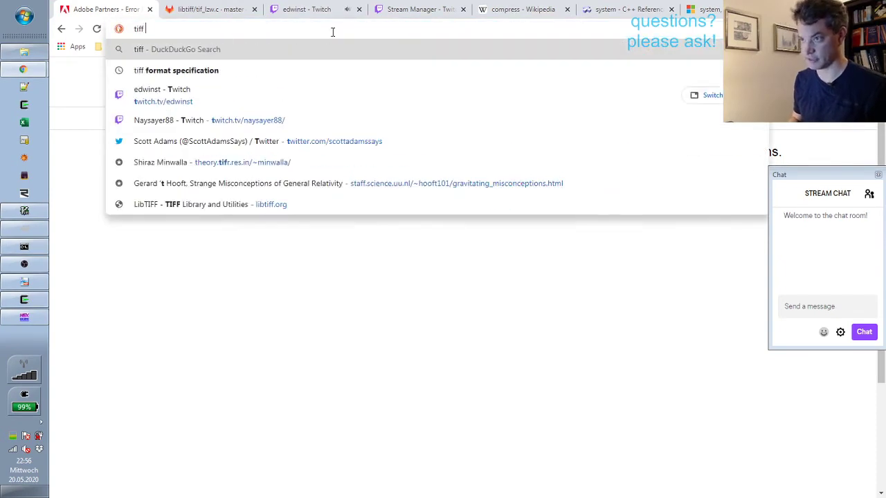
pyautogui.write('speci')
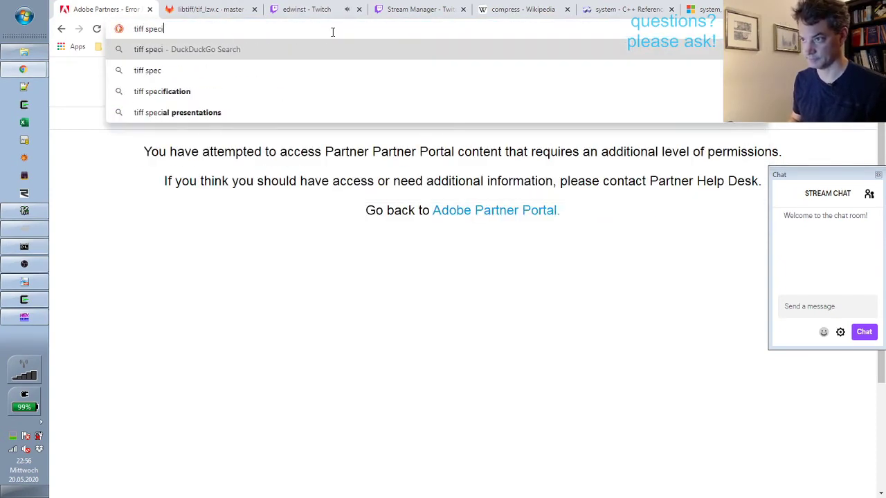
pyautogui.write('fication adobe')
pyautogui.press('Return')
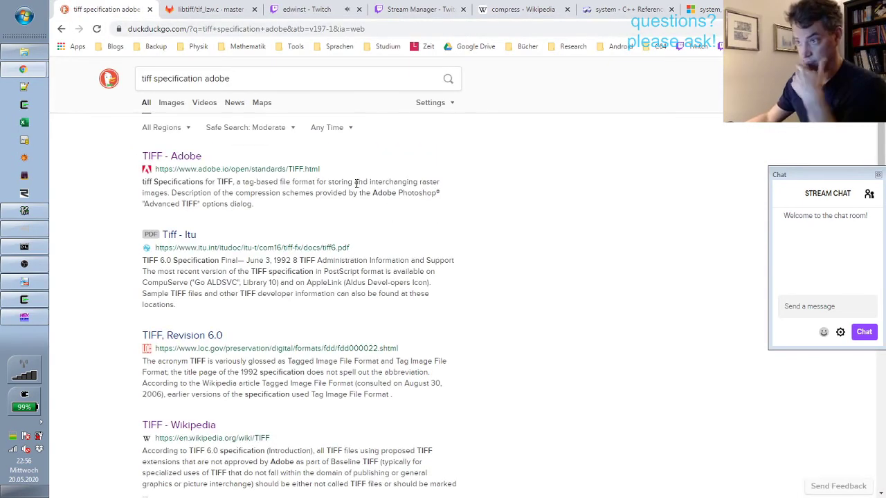
# - Open Adobe's TIFF standards page, download TIFF6.pdf and open the downloaded file
pyautogui.click(194, 155)
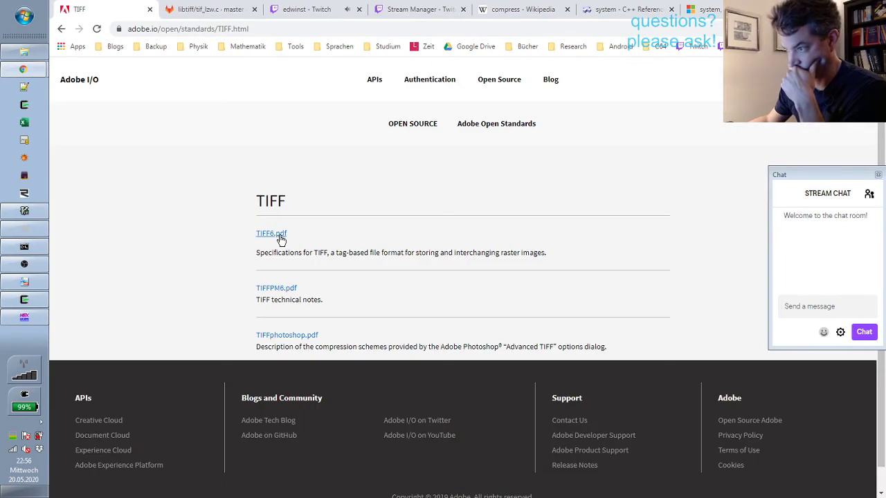
pyautogui.click(281, 237)
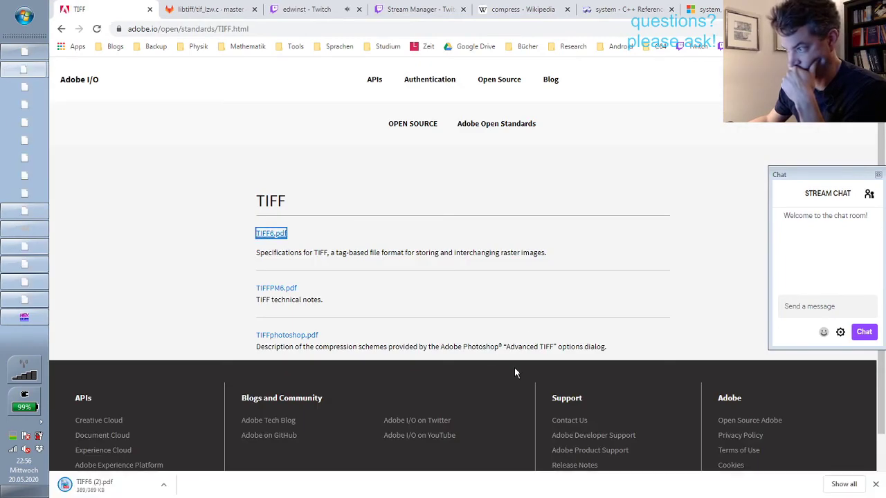
pyautogui.click(118, 493)
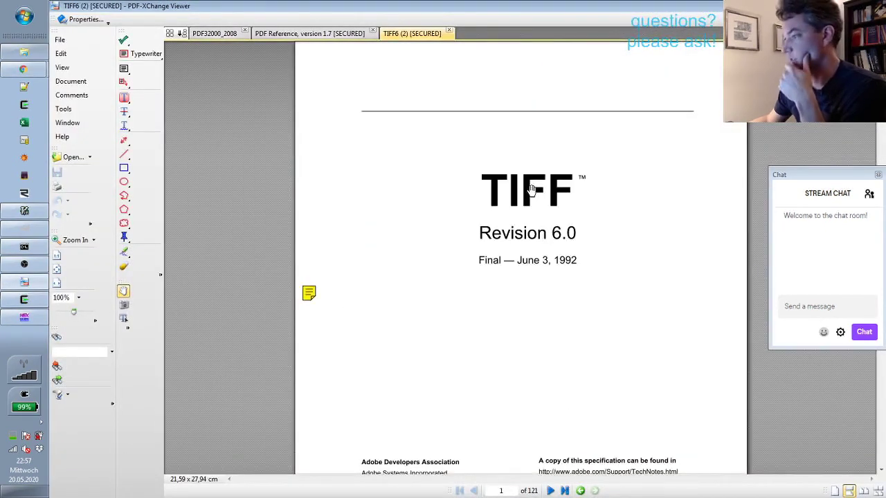
# - Go from the specification's contents to Section 2: TIFF Structure and read the Image File Header description
pyautogui.scroll(-10, 547, 158)
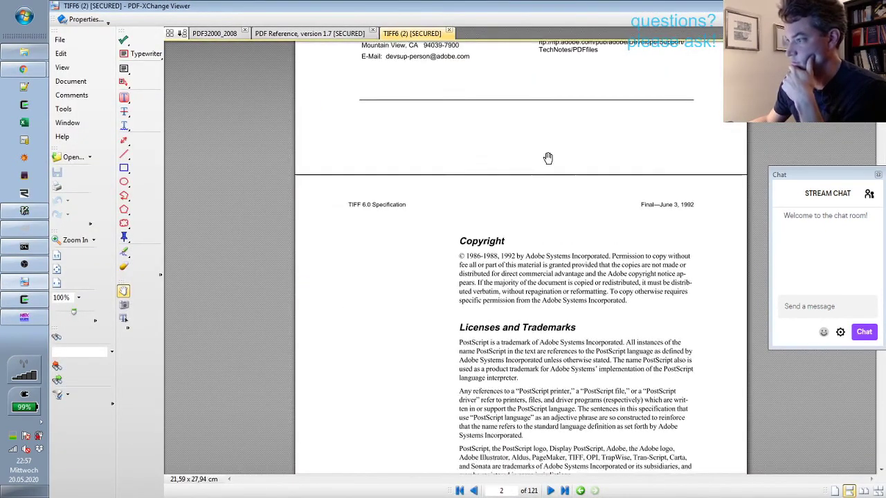
pyautogui.scroll(10, 547, 158)
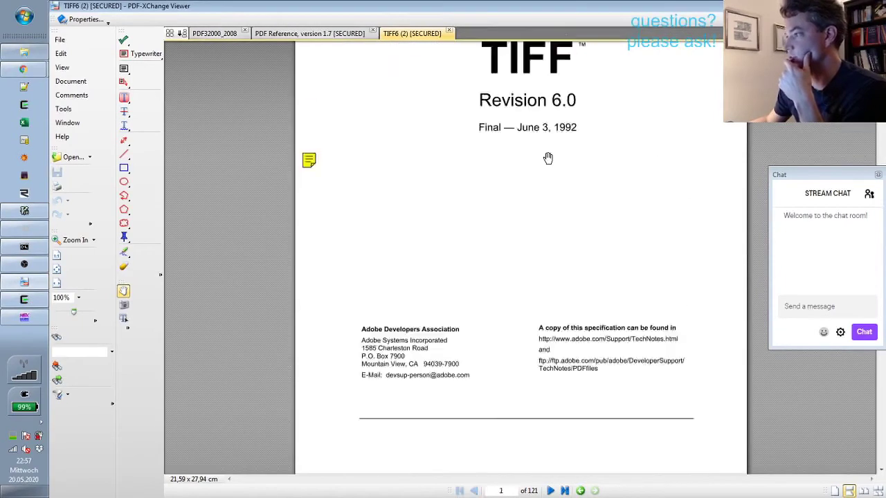
pyautogui.scroll(-3, 547, 190)
pyautogui.scroll(-8, 551, 206)
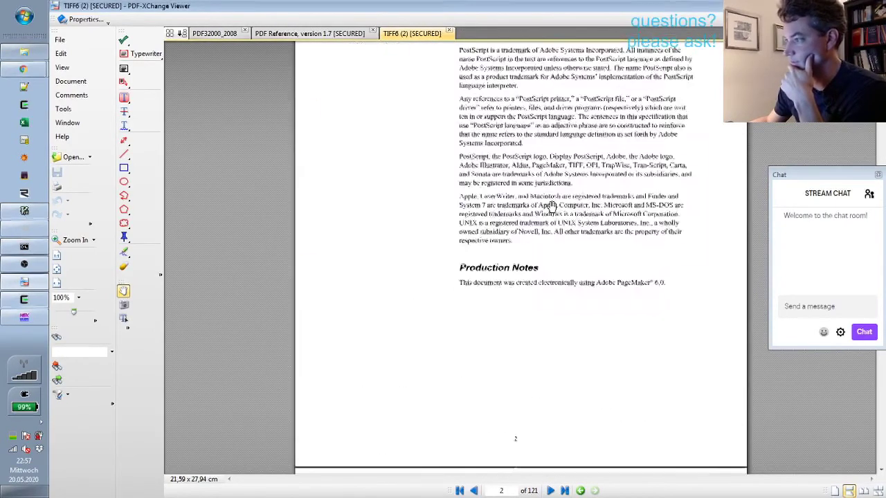
pyautogui.scroll(-10, 552, 206)
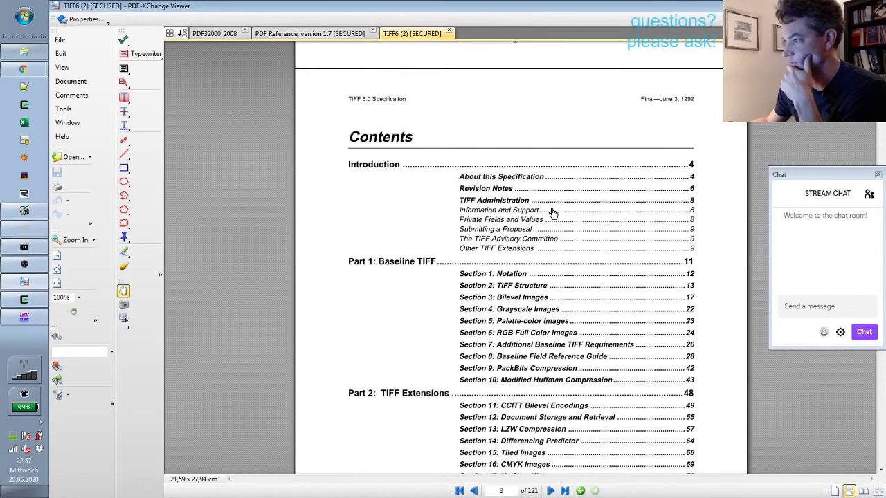
pyautogui.scroll(2, 552, 215)
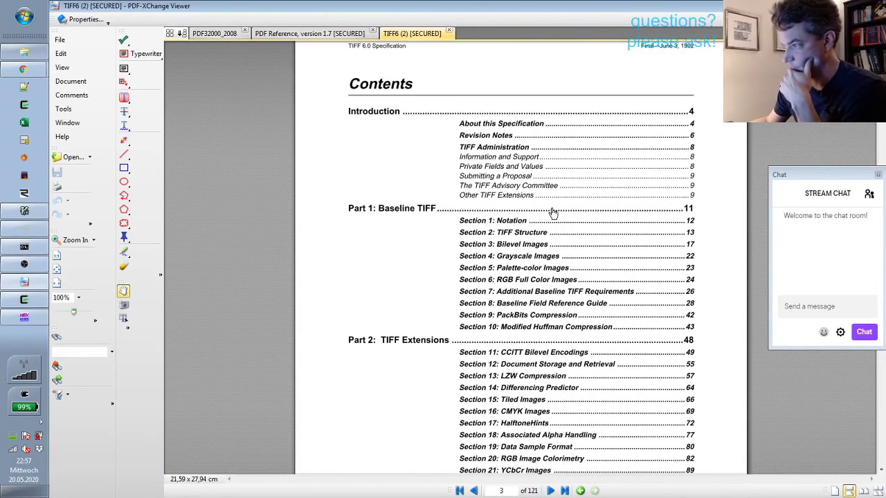
pyautogui.click(538, 236)
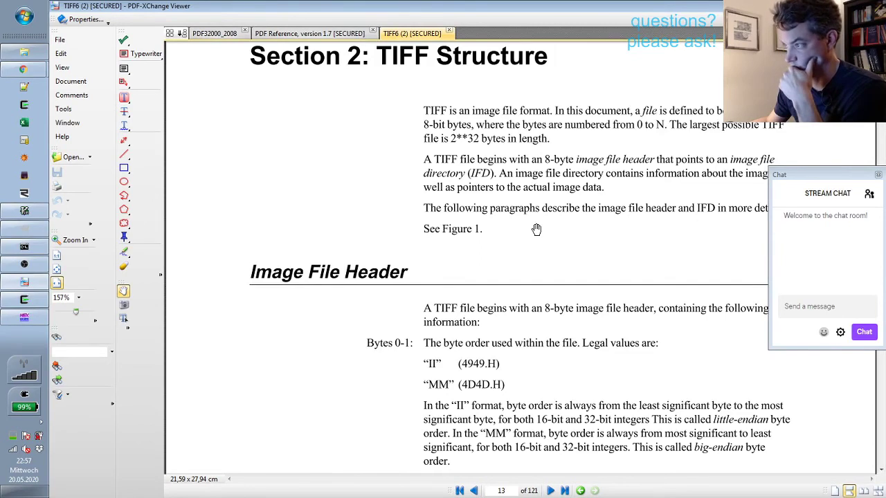
pyautogui.scroll(-2, 537, 229)
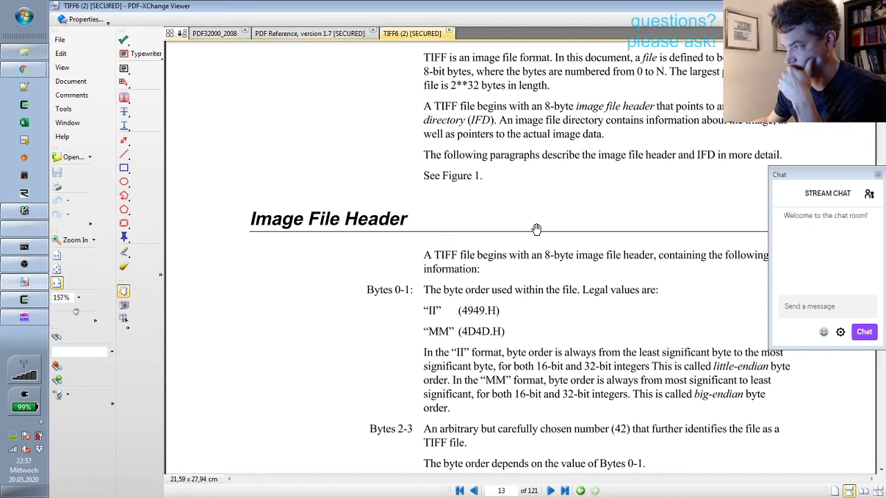
pyautogui.scroll(-3, 536, 229)
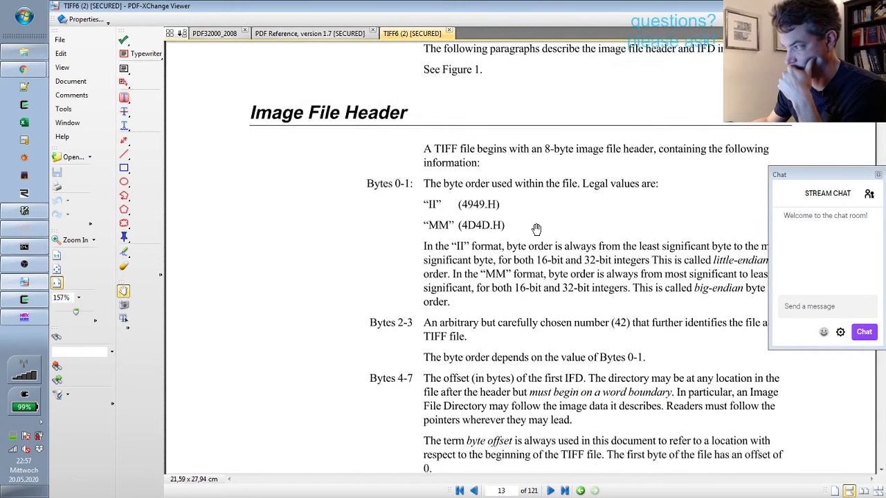
pyautogui.scroll(-1, 537, 229)
# - Switch to test_lzw.tif in WinHex and inspect the bytes at offsets 2 and 0
pyautogui.hotkey('alt', 'Tab')
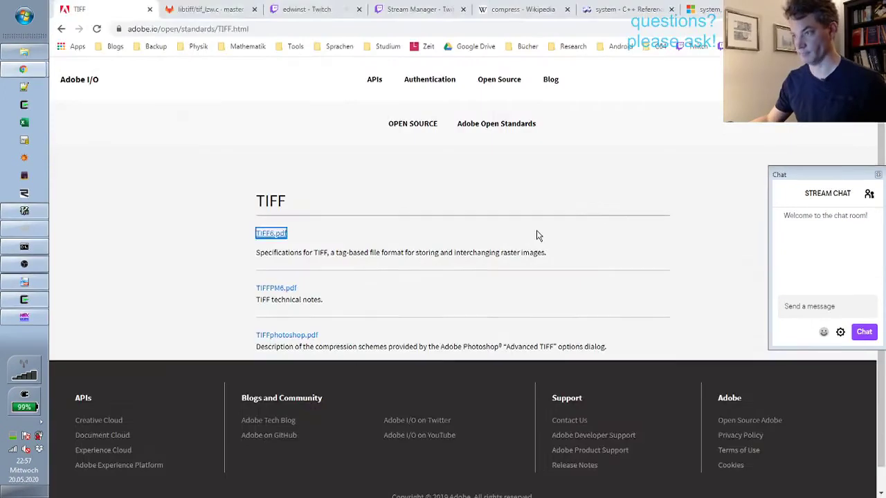
pyautogui.hotkey('alt', 'Tab')
pyautogui.press('Tab')
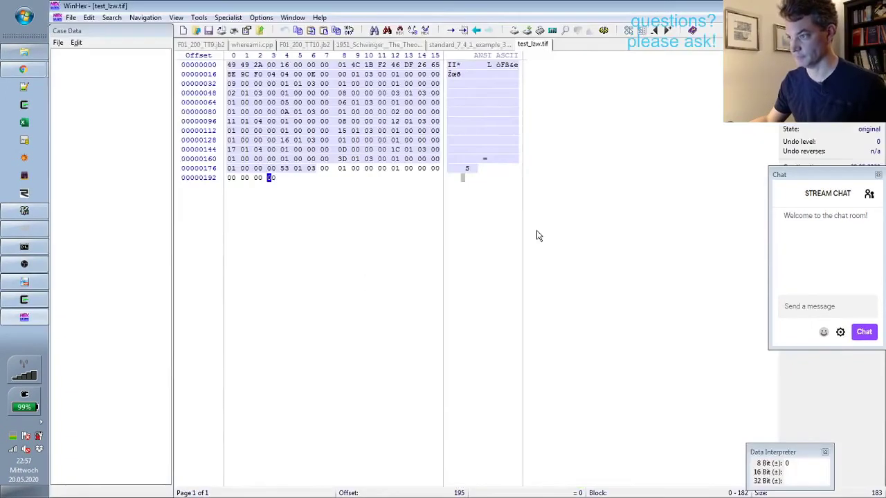
pyautogui.click(469, 43)
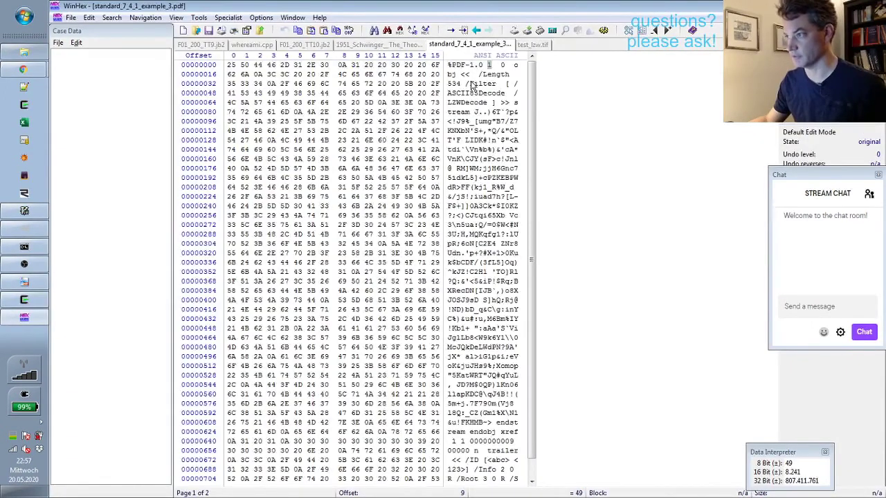
pyautogui.click(532, 45)
pyautogui.click(457, 64)
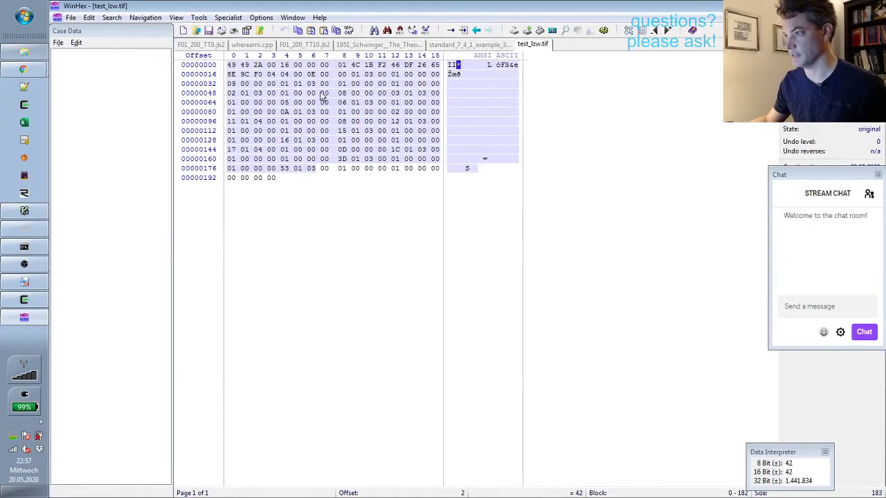
pyautogui.click(230, 65)
# - Return to the specification in PDF-XChange Viewer, move the chat window off the header text, and check offset 2 in WinHex against Bytes 2-3
pyautogui.hotkey('alt', 'Tab')
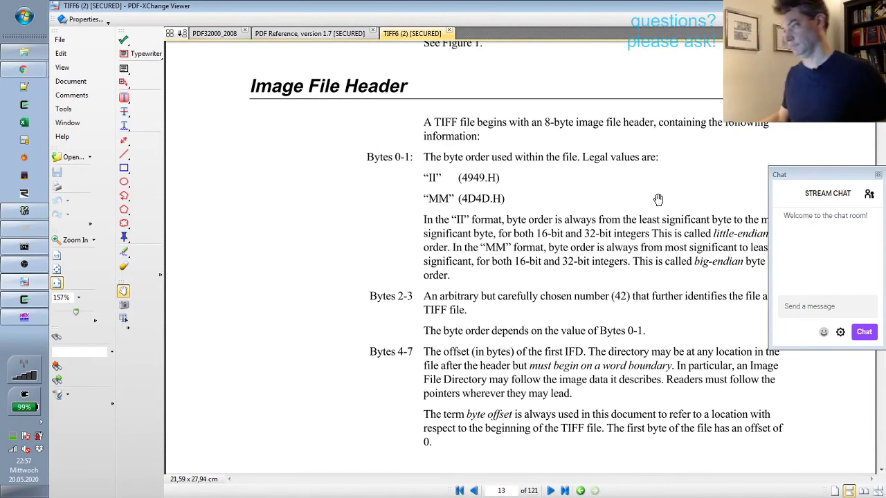
pyautogui.moveTo(806, 174); pyautogui.dragTo(807, 98)
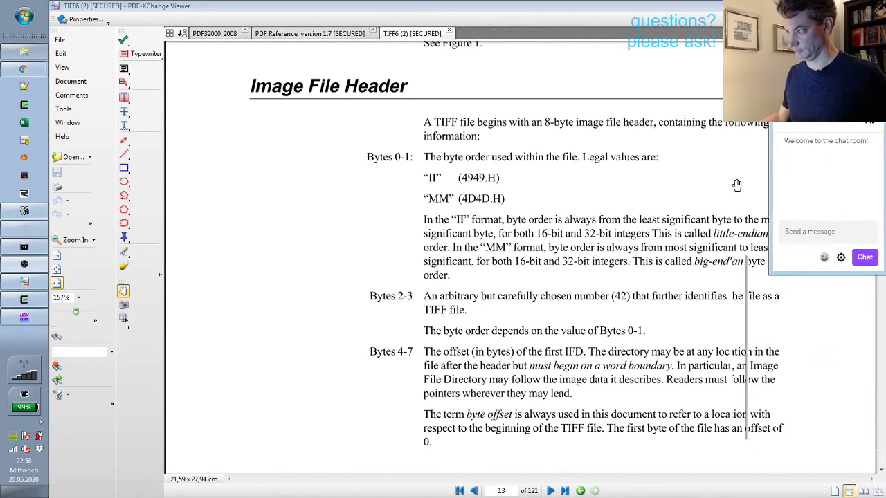
pyautogui.click(629, 237)
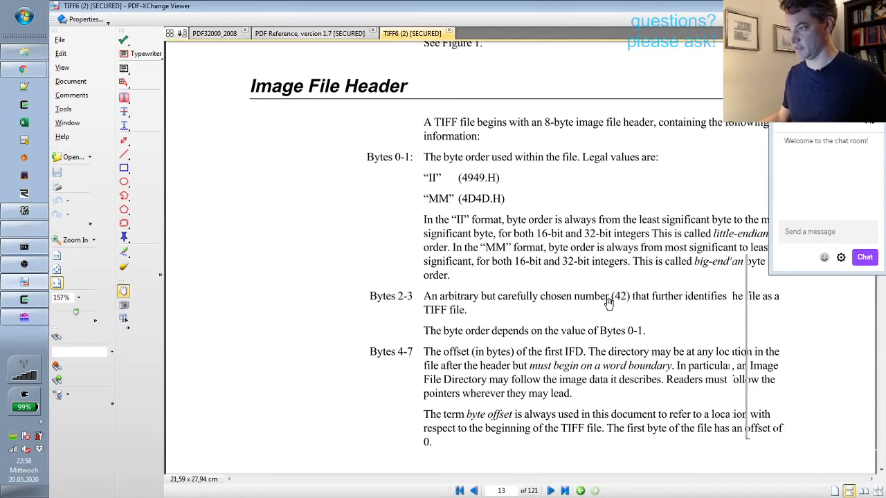
pyautogui.hotkey('alt', 'Tab')
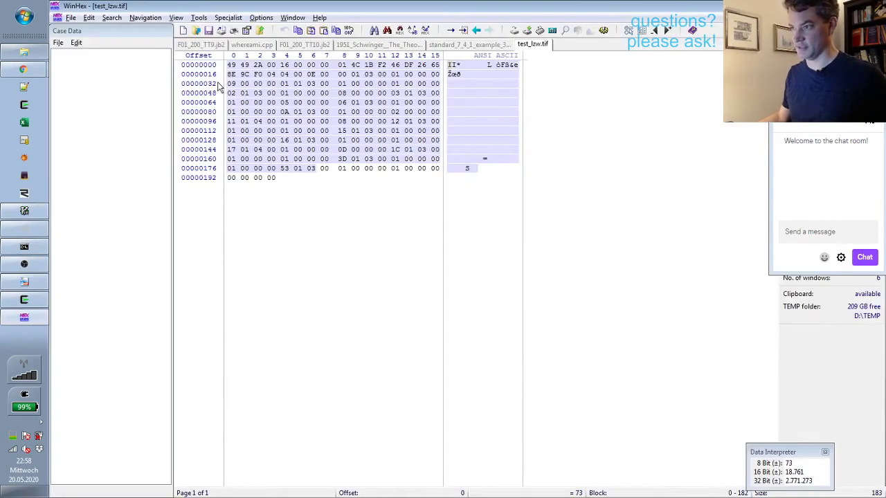
pyautogui.click(259, 66)
# - Compare the byte at offset 4 of test_lzw.tif in WinHex with the Bytes 4-7 description in the PDF specification
pyautogui.hotkey('alt', 'Tab')
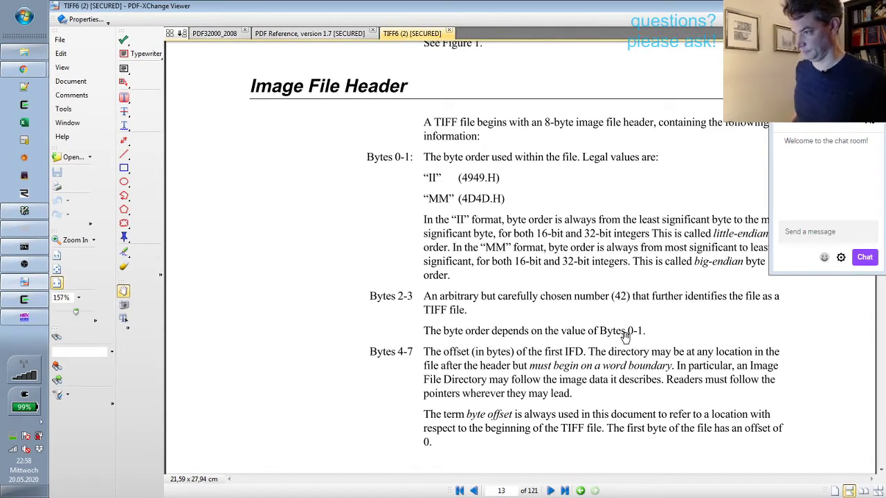
pyautogui.hotkey('alt', 'Tab')
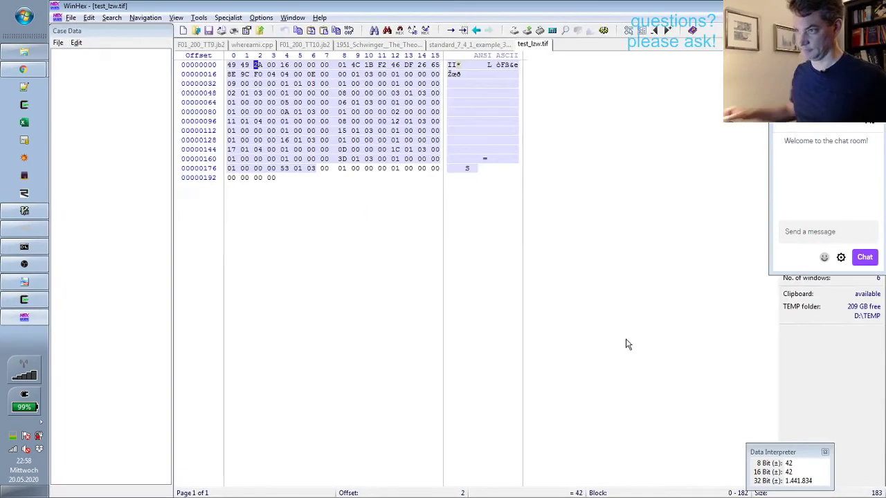
pyautogui.click(282, 65)
pyautogui.hotkey('alt', 'Tab')
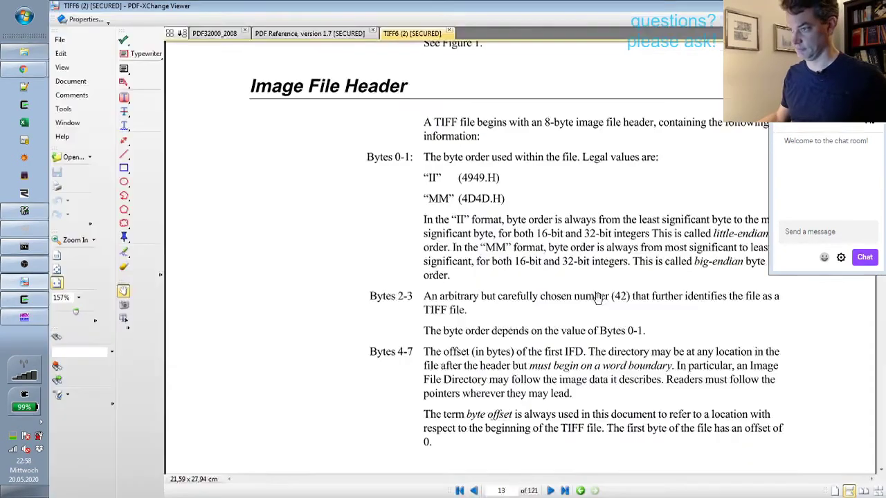
pyautogui.scroll(-1, 554, 365)
pyautogui.scroll(-3, 554, 366)
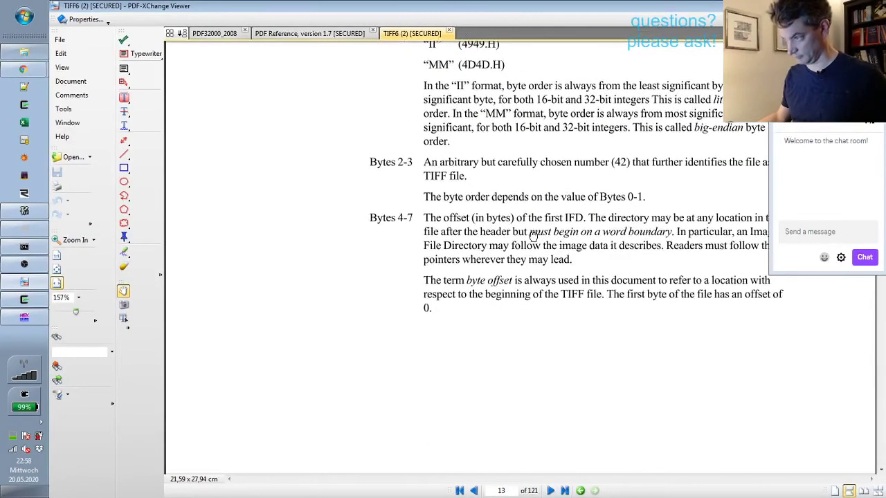
# - Switch to WinHex and select header offsets 0 to 7 of test_lzw.tif, recheck the specification, and select offsets 4 to 7
pyautogui.hotkey('alt', 'Tab')
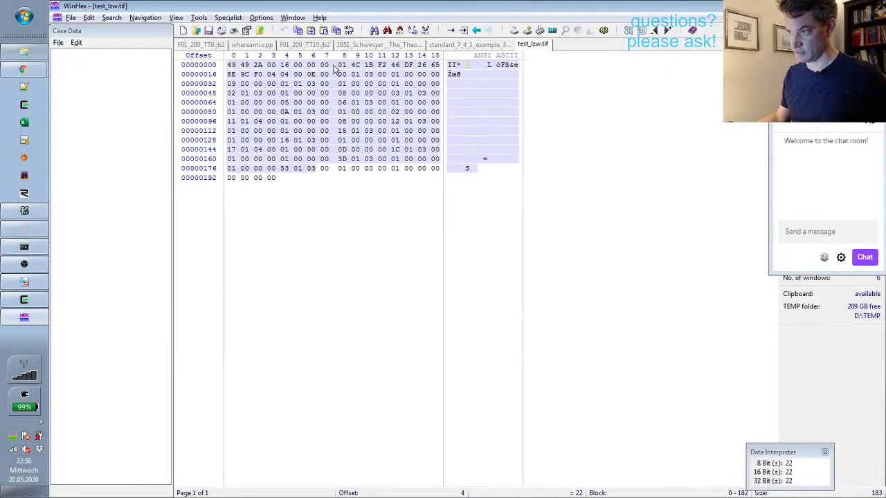
pyautogui.press('Escape')
pyautogui.hotkey('shift', 'Right')
pyautogui.moveTo(231, 66); pyautogui.dragTo(327, 67)
pyautogui.hotkey('alt', 'Tab')
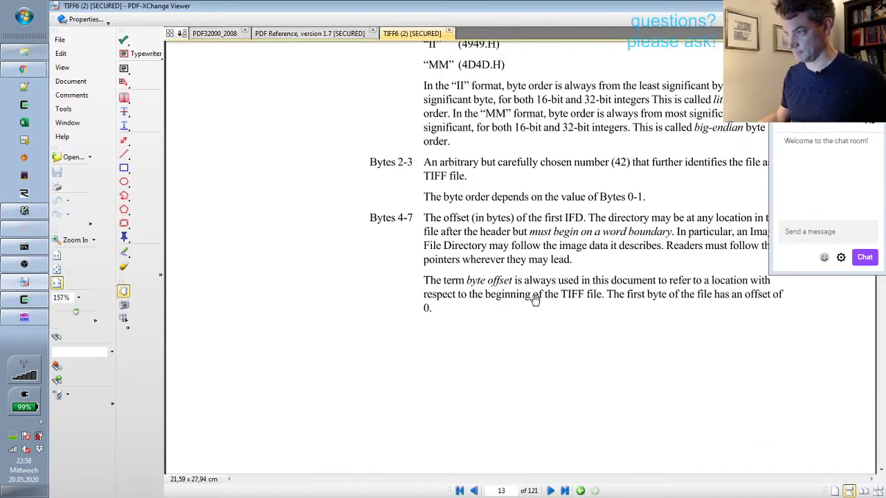
pyautogui.hotkey('alt', 'Tab')
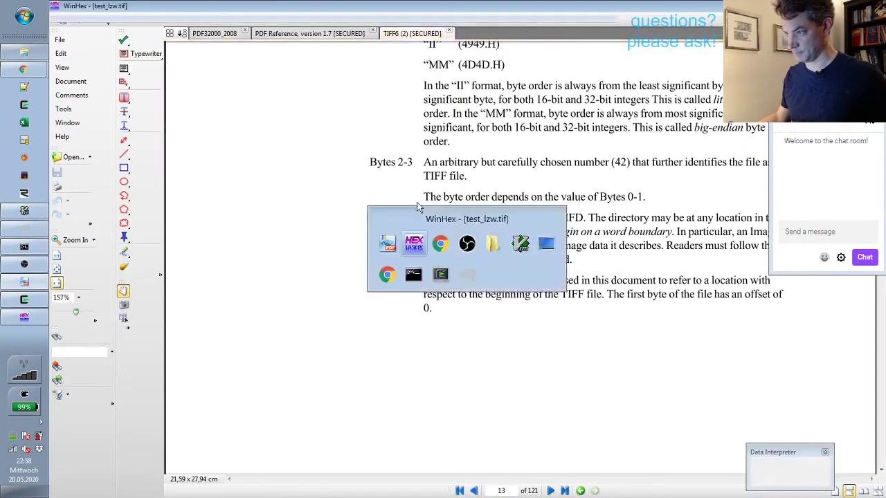
pyautogui.moveTo(284, 65); pyautogui.dragTo(325, 67)
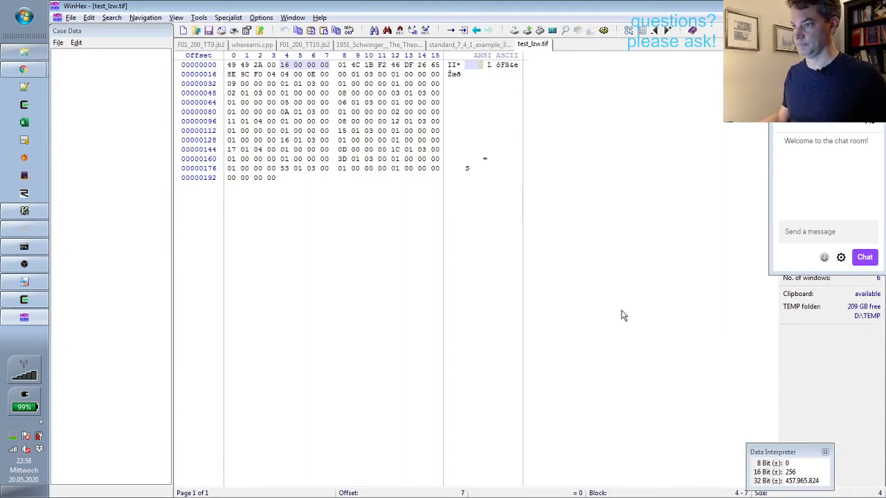
# - Recheck the Bytes 4-7 description in the PDF specification, and switch the offset display of test_lzw.tif in WinHex to hexadecimal
pyautogui.hotkey('alt', 'Tab')
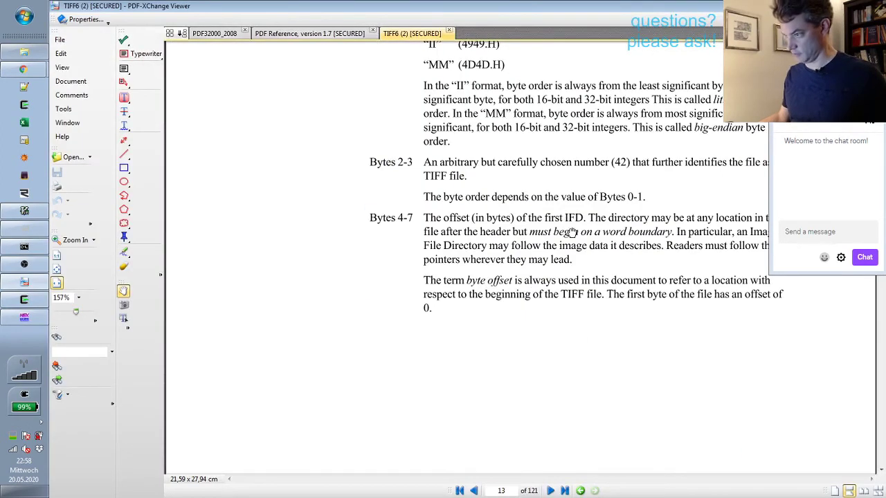
pyautogui.scroll(3, 566, 229)
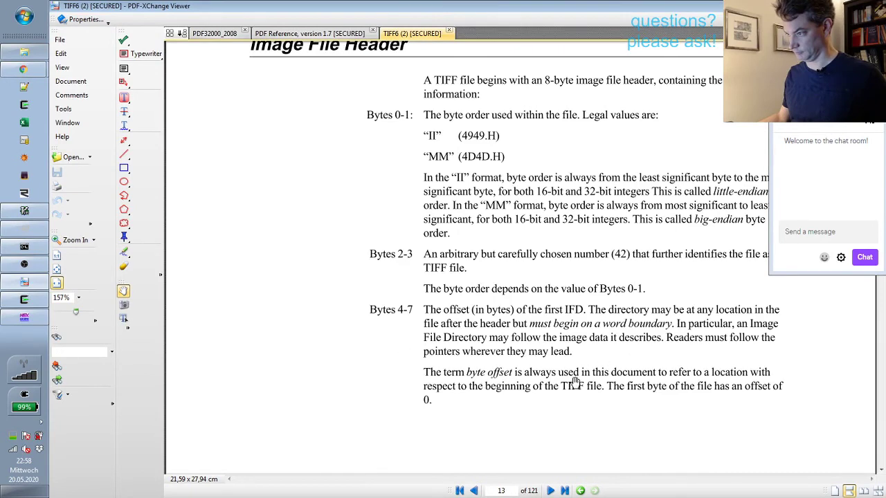
pyautogui.hotkey('alt', 'Tab')
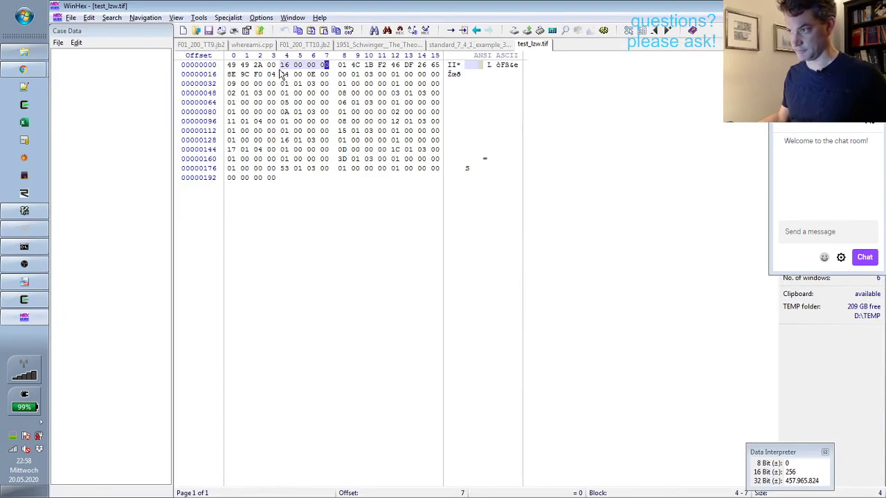
pyautogui.click(215, 76)
pyautogui.click(214, 81)
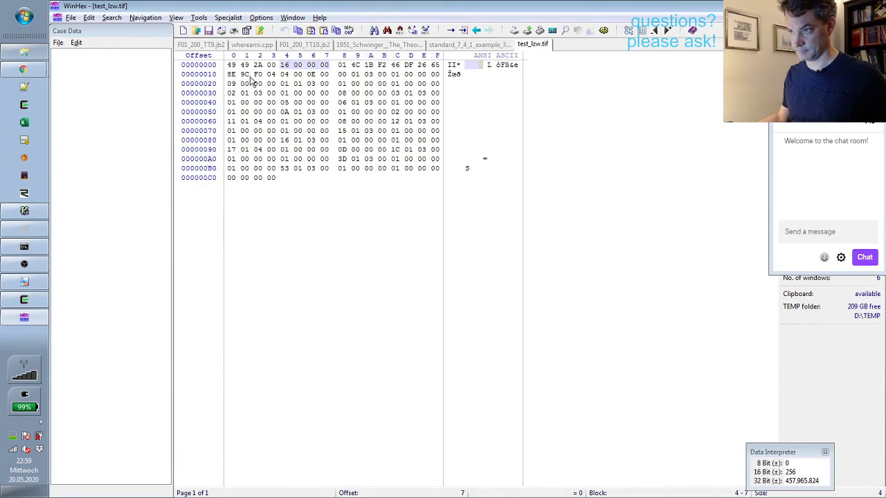
# - Inspect the byte at offset 4 of test_lzw.tif and go to the start of the first IFD at hexadecimal offset 16
pyautogui.click(290, 69)
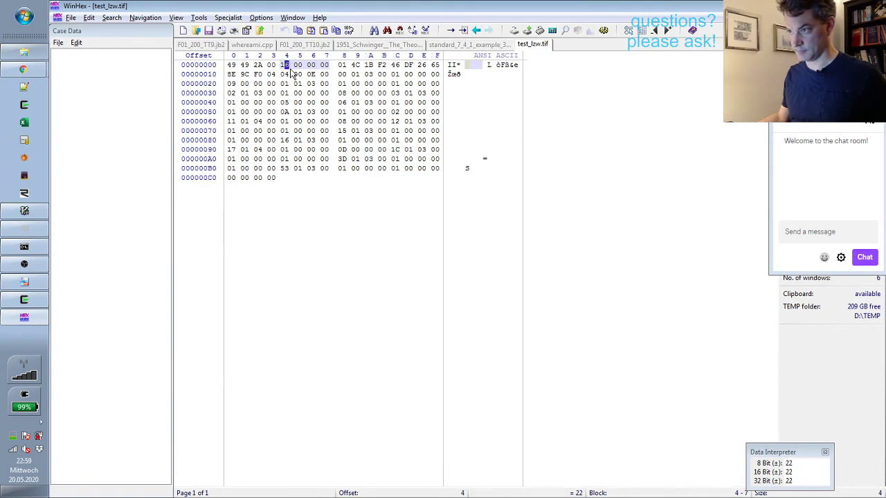
pyautogui.click(231, 75)
pyautogui.click(309, 76)
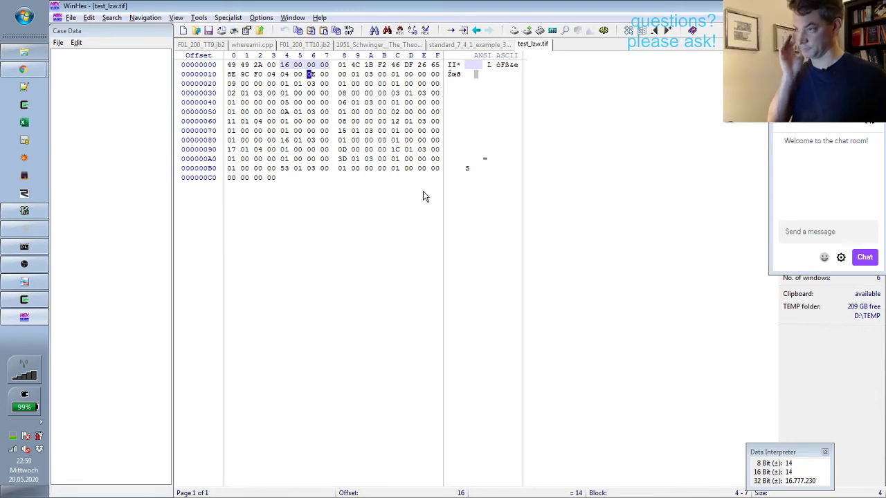
# - Step through the bytes before hexadecimal offset 16 and return to that offset to inspect its value
pyautogui.press('Up')
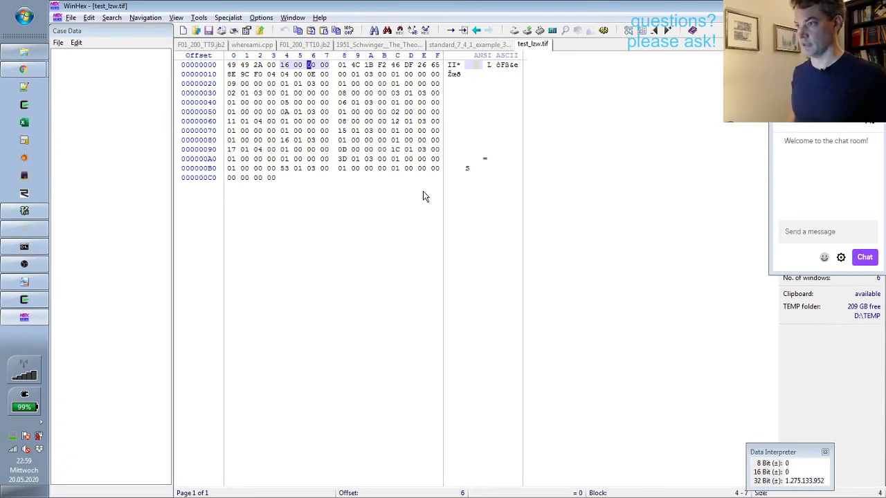
pyautogui.press('Down')
pyautogui.press('Left')
pyautogui.press('Left')
pyautogui.press('Left')
pyautogui.press('Left')
pyautogui.press('Left')
pyautogui.press('Left')
pyautogui.press('Left')
pyautogui.press('Left')
pyautogui.press('Left')
pyautogui.press('Left')
pyautogui.press('Left')
pyautogui.press('Left')
pyautogui.press('Left')
pyautogui.press('Left')
pyautogui.press('Right')
pyautogui.press('Right')
pyautogui.press('Right')
pyautogui.press('Right')
pyautogui.press('Right')
pyautogui.press('Right')
pyautogui.press('Right')
pyautogui.press('Right')
pyautogui.press('Right')
pyautogui.press('Right')
pyautogui.press('Right')
pyautogui.press('Right')
pyautogui.press('Right')
pyautogui.press('Right')
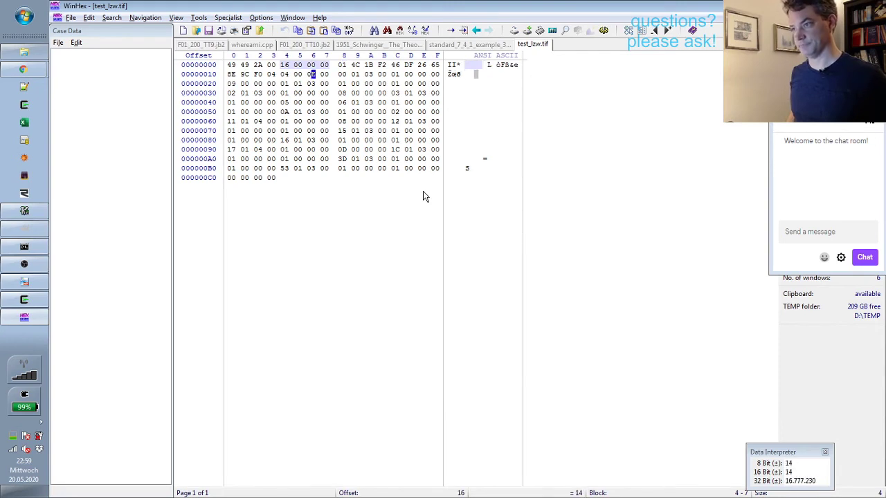
# - Examine the Header and IFD layout of Figure 1 in the PDF specification and compare it with offset 16 in WinHex
pyautogui.hotkey('alt', 'Tab')
pyautogui.scroll(-5, 510, 192)
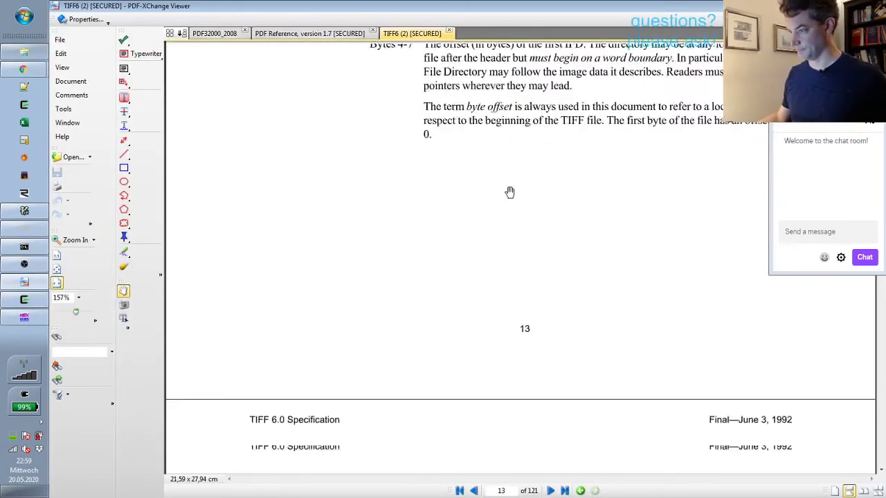
pyautogui.scroll(-3, 511, 193)
pyautogui.scroll(-3, 510, 192)
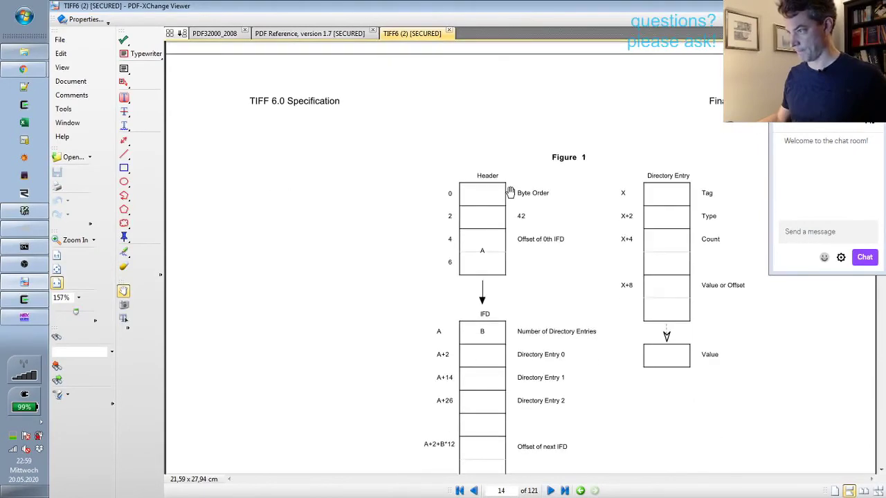
pyautogui.scroll(-3, 510, 192)
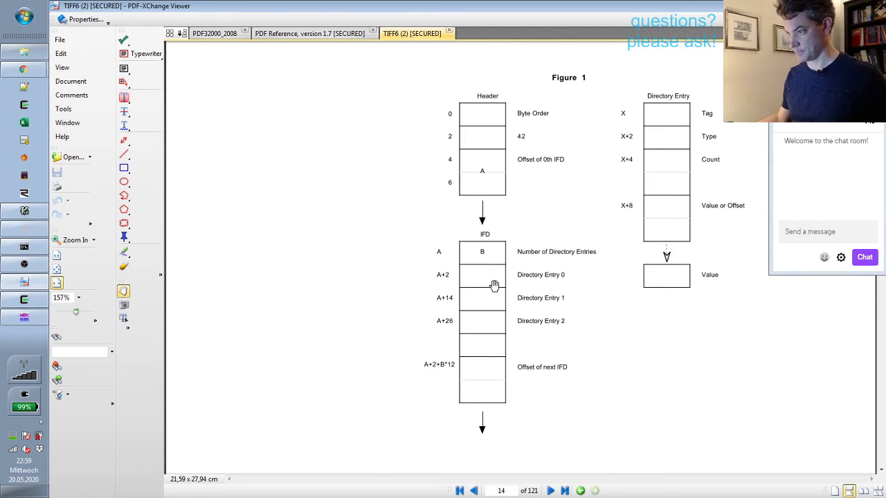
pyautogui.hotkey('alt', 'Tab')
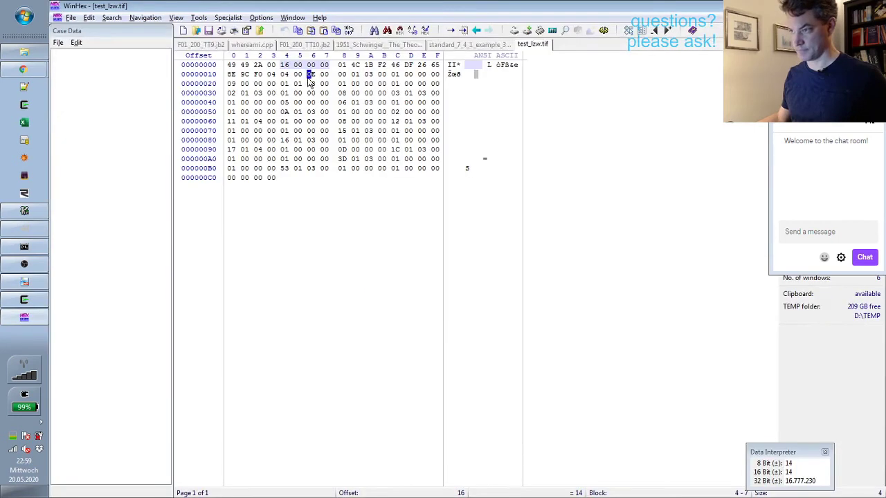
pyautogui.hotkey('alt', 'Tab')
pyautogui.hotkey('alt', 'Tab')
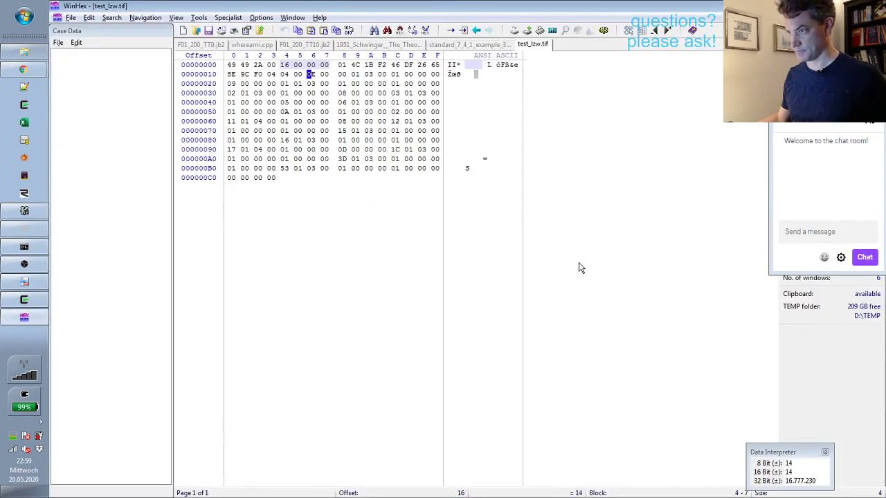
# - Switch to the PDF specification and read the Image File Directory section on page 14
pyautogui.hotkey('alt', 'Tab')
pyautogui.scroll(-5, 551, 224)
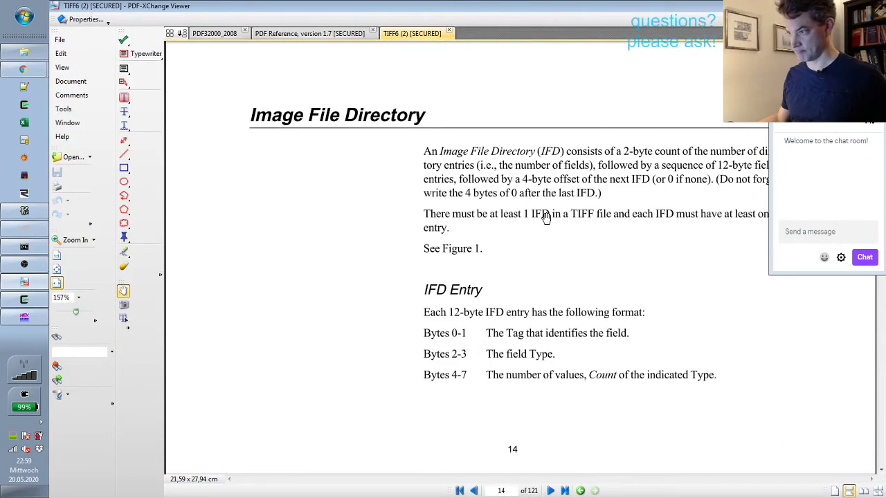
pyautogui.scroll(-1, 547, 218)
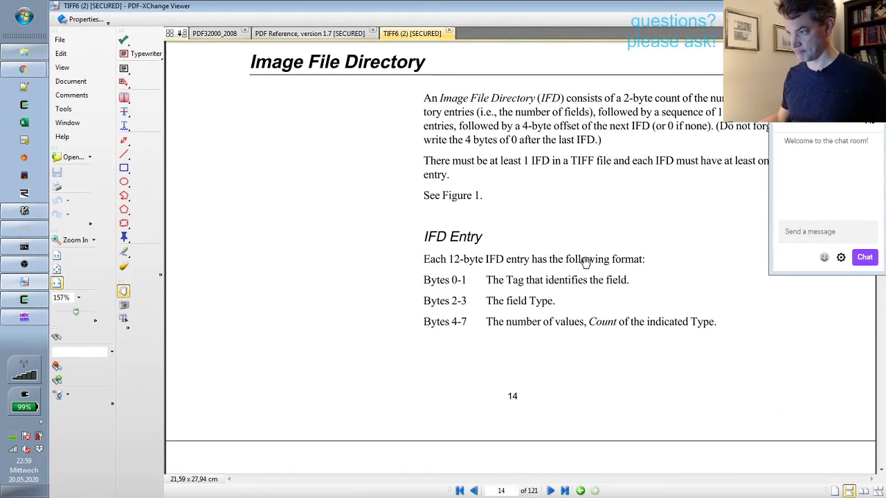
pyautogui.scroll(1, 530, 164)
pyautogui.scroll(3, 528, 178)
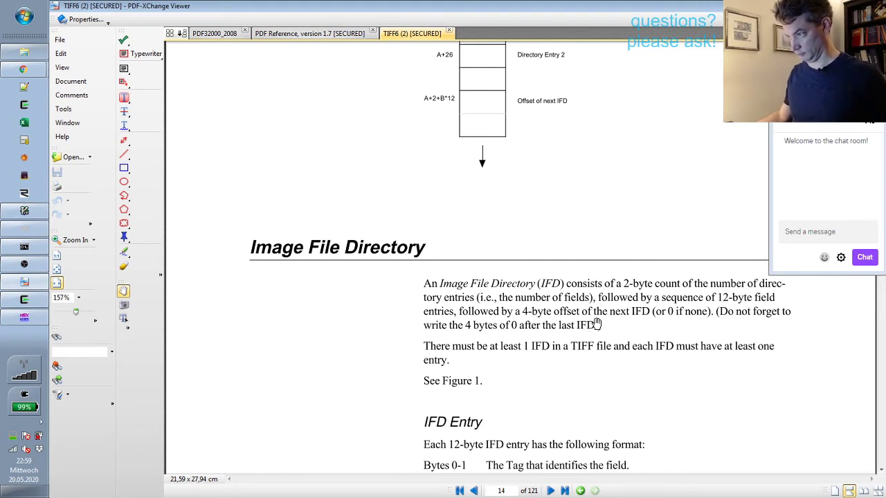
# - Select the 2-byte directory entry count at offsets 16 to 17 of test_lzw.tif in WinHex
pyautogui.hotkey('alt', 'Tab')
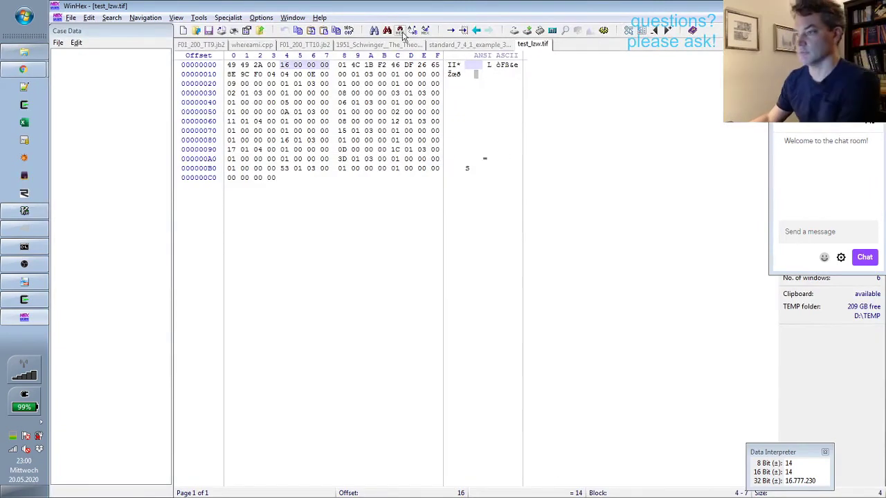
pyautogui.click(315, 76)
pyautogui.moveTo(315, 77); pyautogui.dragTo(325, 76)
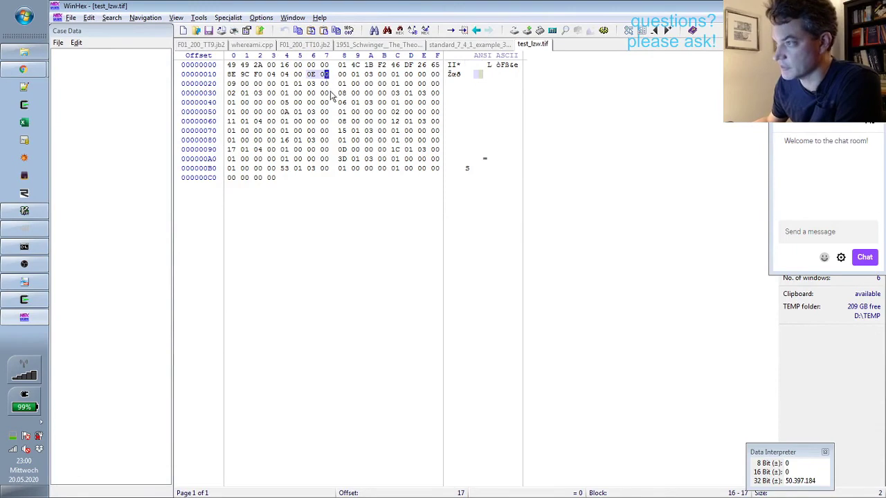
# - Return to the PDF specification and examine the IFD Entry byte format
pyautogui.hotkey('alt', 'Tab')
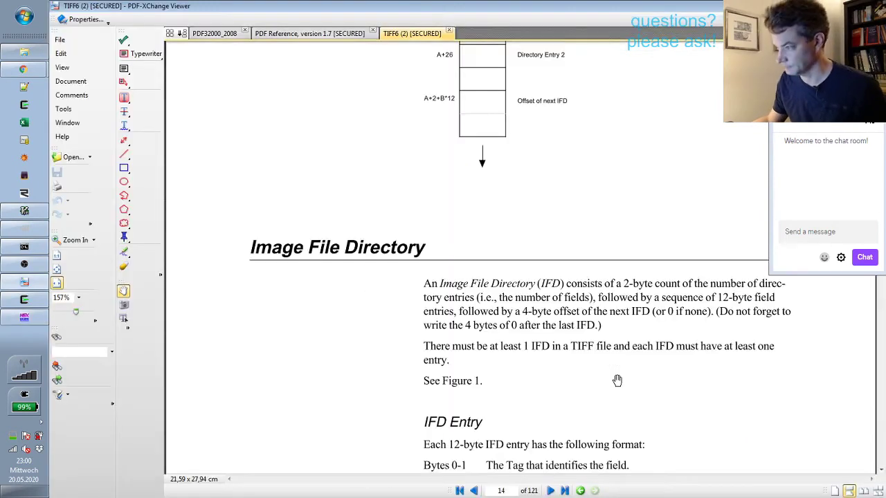
pyautogui.scroll(-3, 599, 241)
pyautogui.scroll(-1, 601, 236)
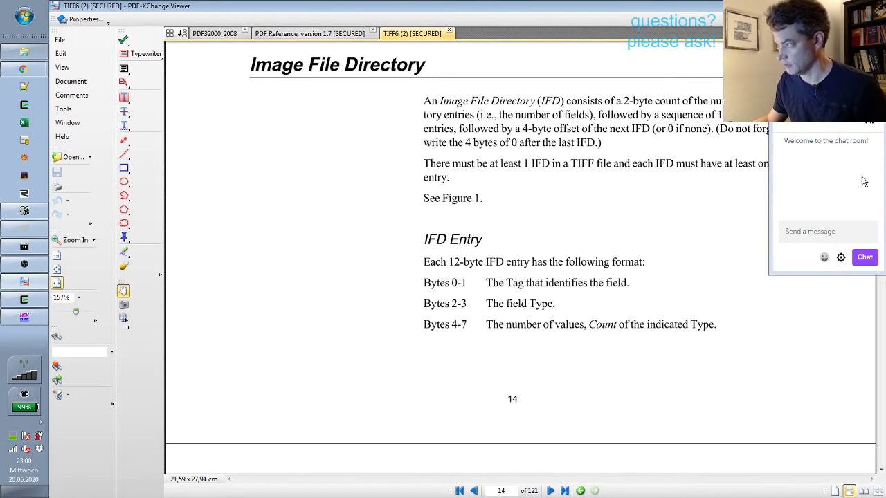
# - Switch to SpeedCrunch, move its window clear of the specification text, and calculate 12*14 for the directory entries' total size
pyautogui.click(24, 175)
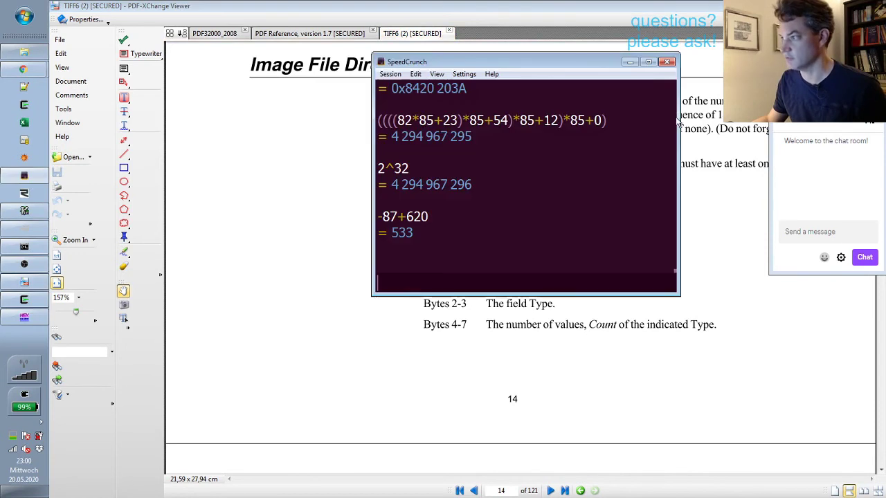
pyautogui.moveTo(521, 72); pyautogui.dragTo(611, 148)
pyautogui.write('1')
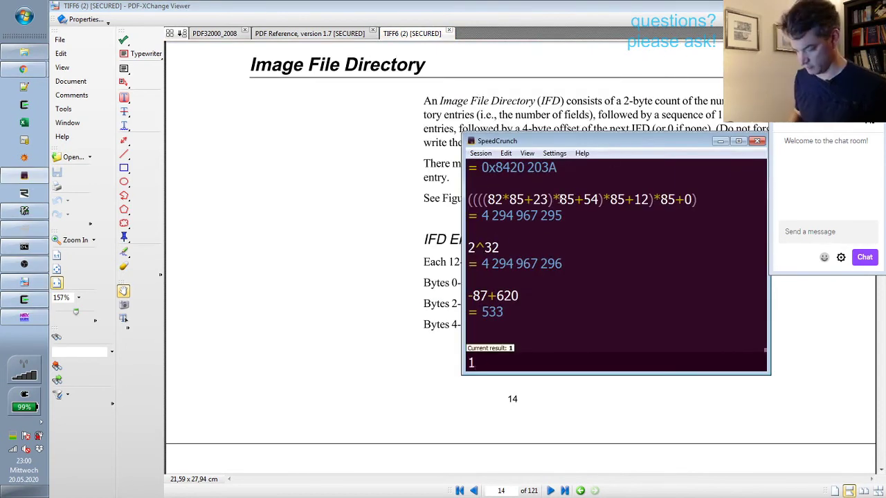
pyautogui.write('2*14')
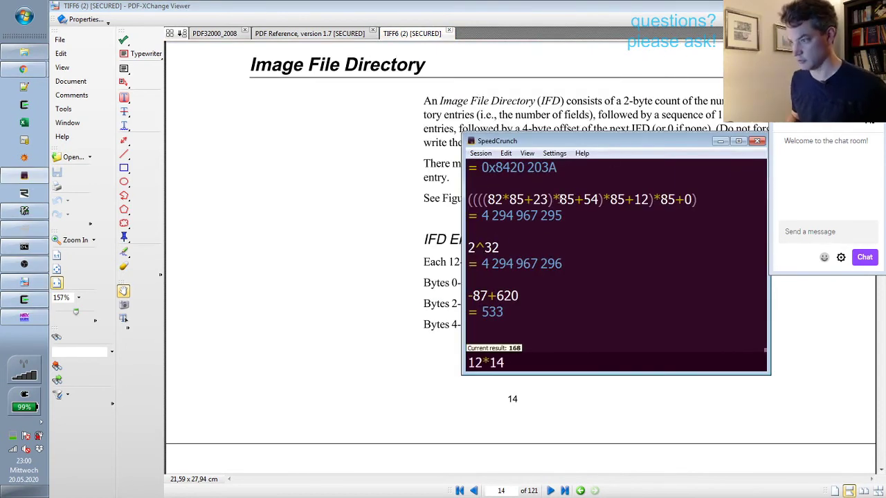
pyautogui.press('Return')
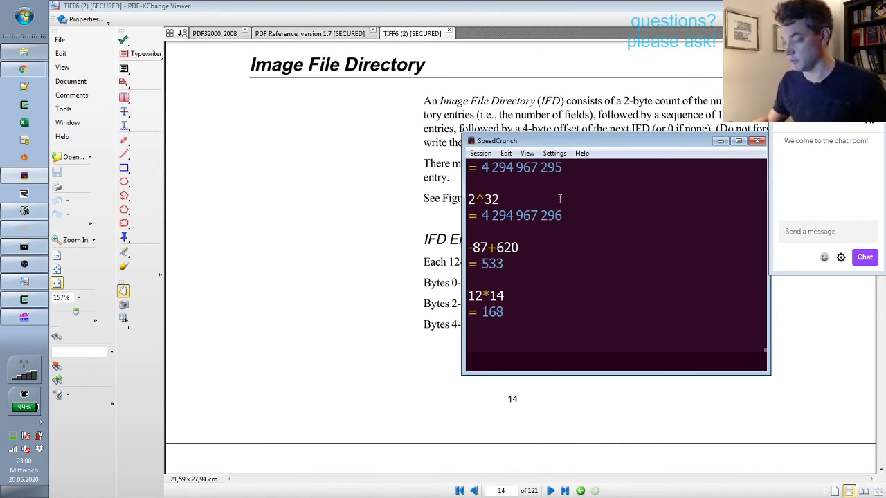
# - Locate the first directory entry at offset 18 in WinHex and calculate 0x18+168 in SpeedCrunch
pyautogui.click(40, 323)
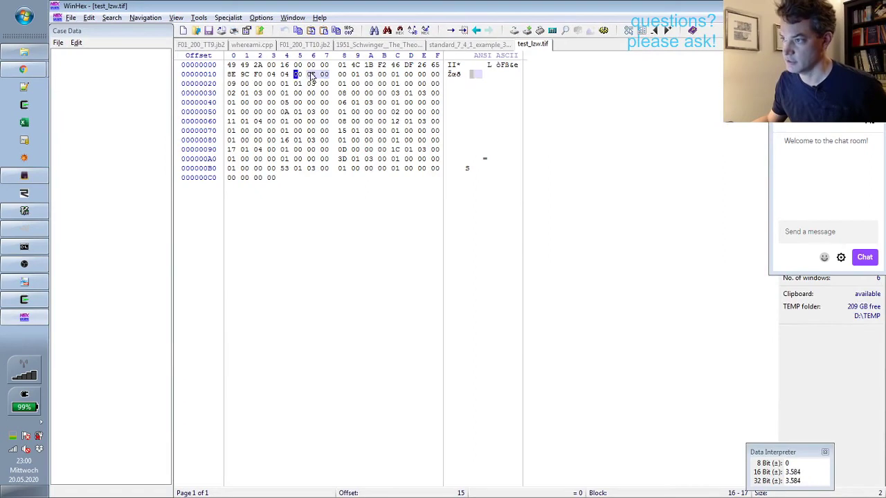
pyautogui.click(341, 74)
pyautogui.hotkey('alt', 'Tab')
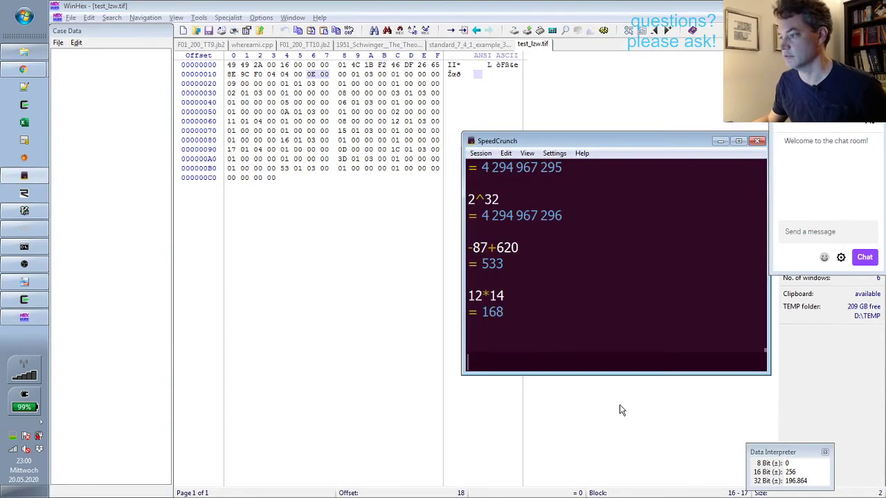
pyautogui.write('0x18+')
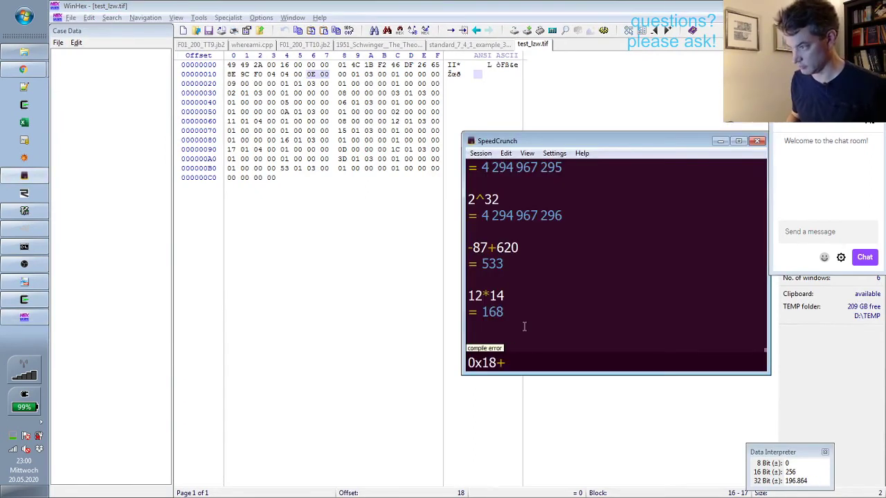
pyautogui.write('168')
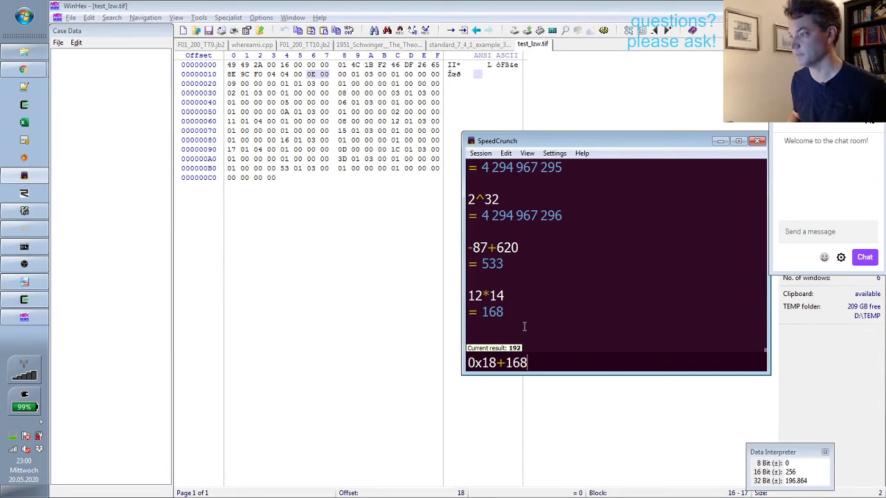
pyautogui.press('Return')
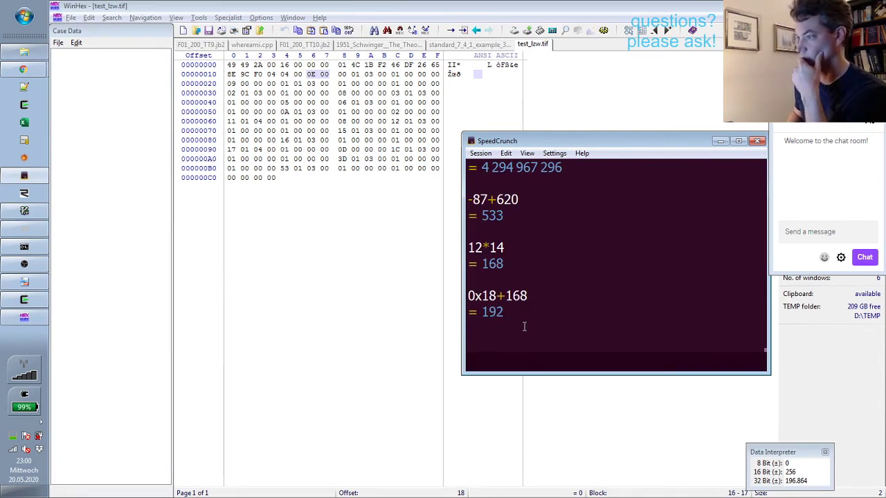
# - Convert the end offset to hexadecimal with hex(ans), and select offsets C0 to C3 of test_lzw.tif in WinHex
pyautogui.write('hex(ans)')
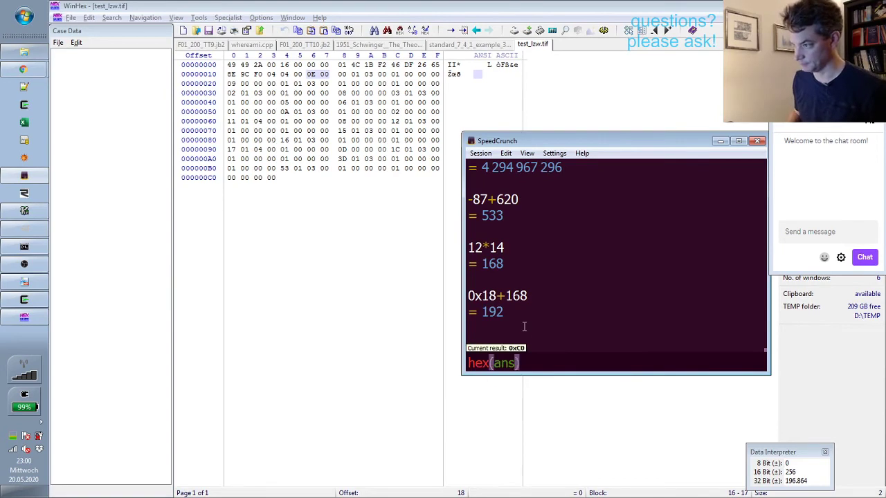
pyautogui.press('Return')
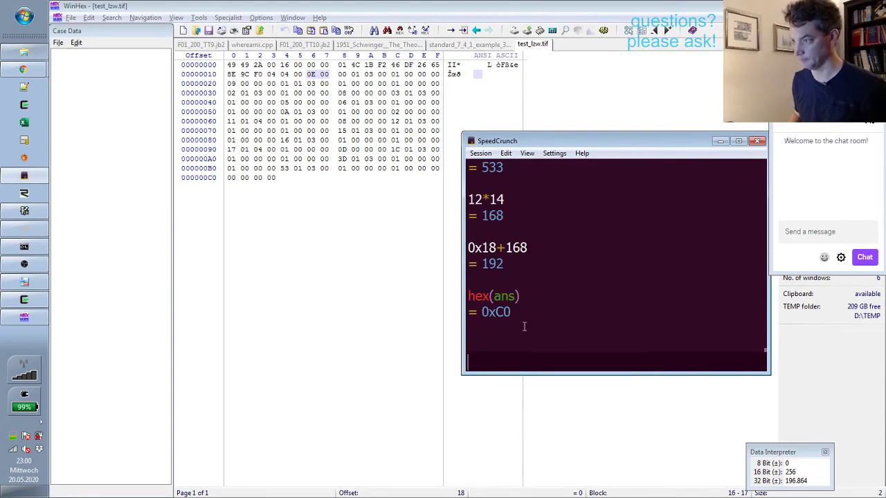
pyautogui.moveTo(225, 181); pyautogui.dragTo(316, 211)
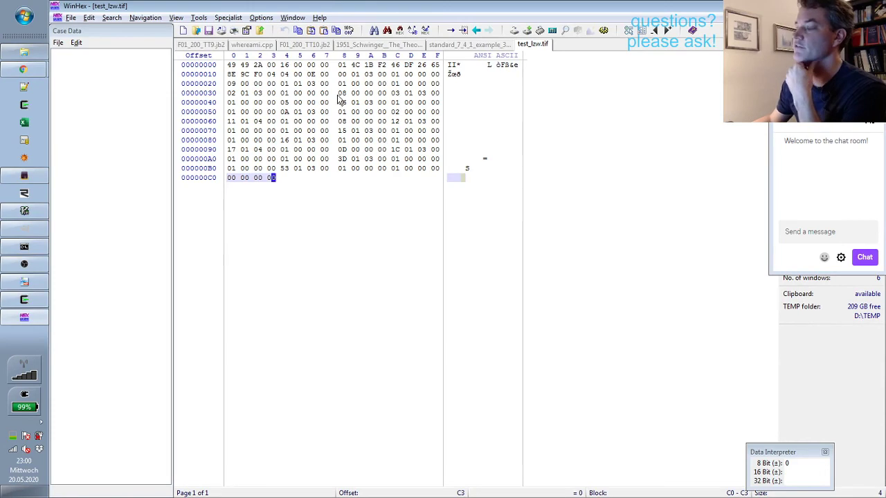
# - Inspect the start of the first directory entry at offset 18 and select offsets 16 to 18
pyautogui.click(303, 74)
pyautogui.click(328, 75)
pyautogui.click(339, 74)
pyautogui.press('Left')
pyautogui.press('Left')
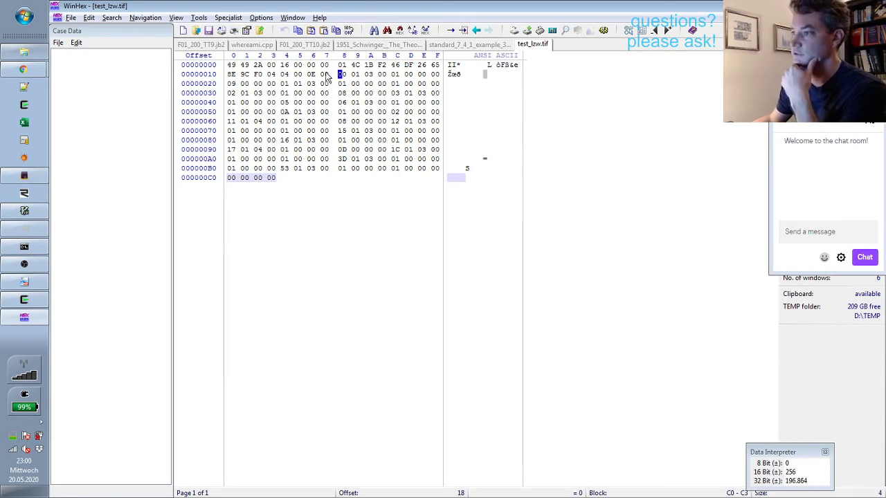
pyautogui.hotkey('shift', 'Right')
pyautogui.hotkey('shift', 'Right')
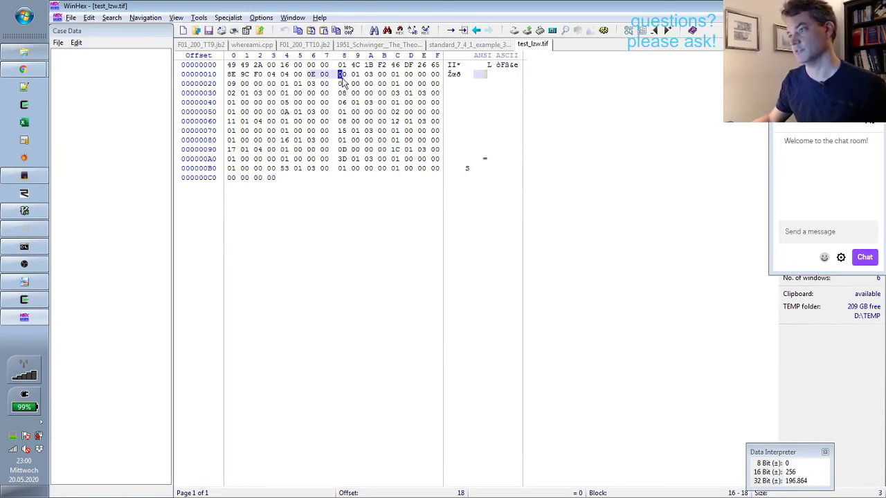
# - Return to the PDF specification and reread the IFD Entry field descriptions for Bytes 0-1, 2-3 and 4-7
pyautogui.hotkey('alt', 'Tab')
pyautogui.hotkey('alt', 'Tab')
pyautogui.hotkey('alt', 'Tab')
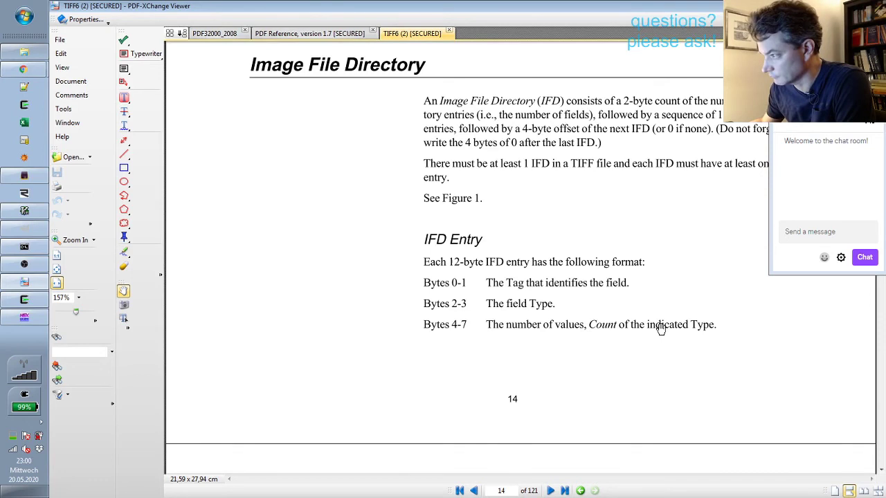
# - Read the Bytes 8-11 description of the IFD entry, and select the first entry's tag bytes at offsets 18 to 19 in WinHex
pyautogui.scroll(-5, 605, 257)
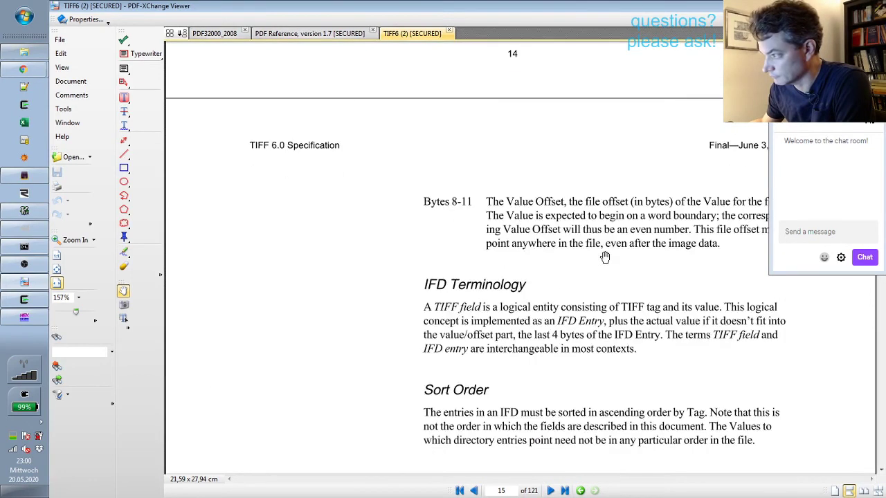
pyautogui.scroll(3, 605, 258)
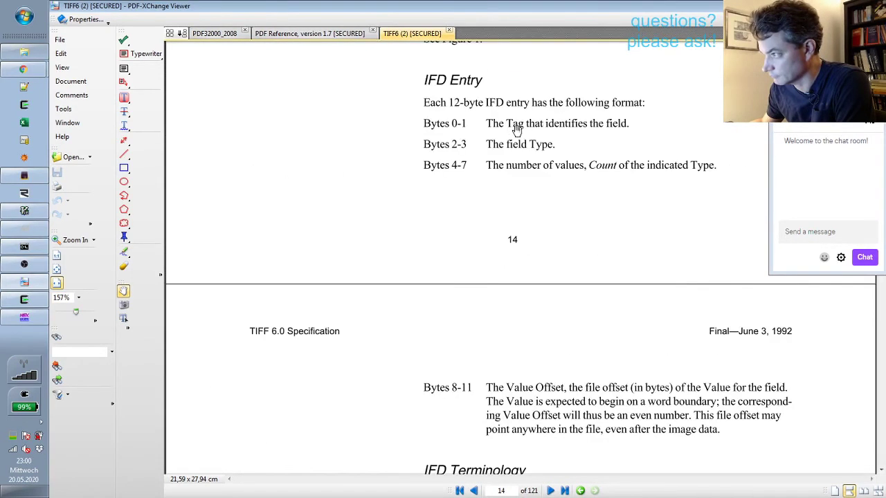
pyautogui.hotkey('alt', 'Tab')
pyautogui.hotkey('alt', 'Tab')
pyautogui.hotkey('alt', 'Tab')
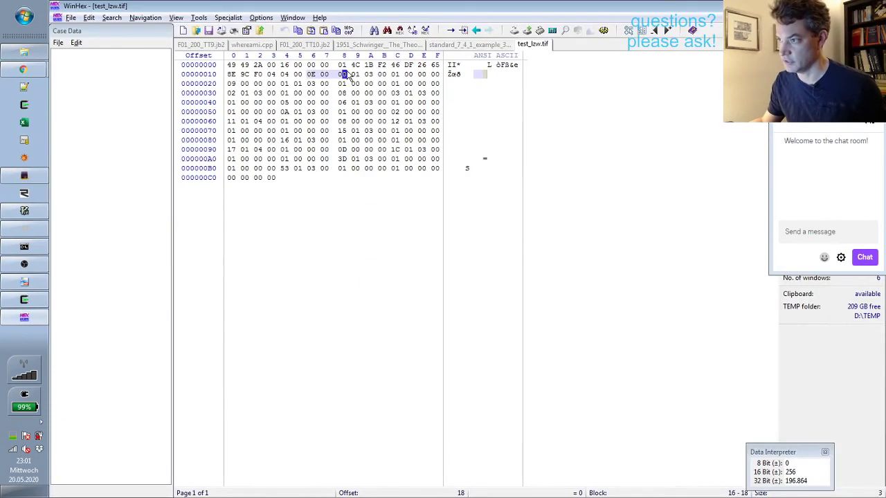
pyautogui.moveTo(341, 74); pyautogui.dragTo(356, 75)
# - Compare the selected tag bytes with the specification's IFD Entry format, and return to the hex view of test_lzw.tif
pyautogui.hotkey('alt', 'Tab')
pyautogui.hotkey('alt', 'Tab')
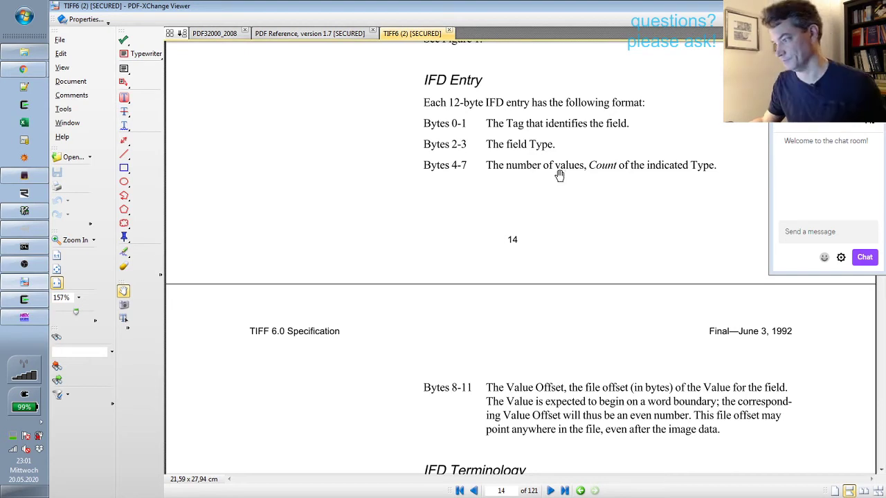
pyautogui.hotkey('alt', 'Tab')
pyautogui.hotkey('alt', 'Tab')
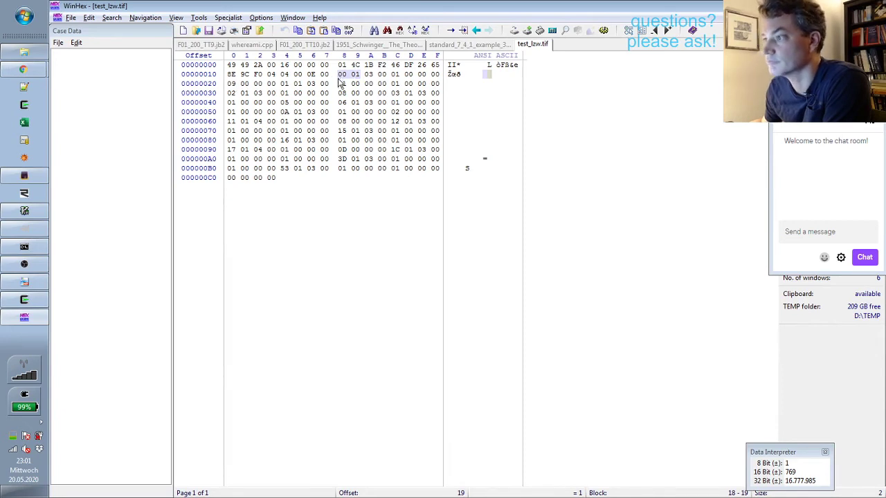
# - Read the Value/Offset, Count and Types sections of the TIFF specification, including the field types added in TIFF 6.0
pyautogui.hotkey('alt', 'Tab')
pyautogui.hotkey('alt', 'Tab')
pyautogui.press('Tab')
pyautogui.scroll(-6, 487, 214)
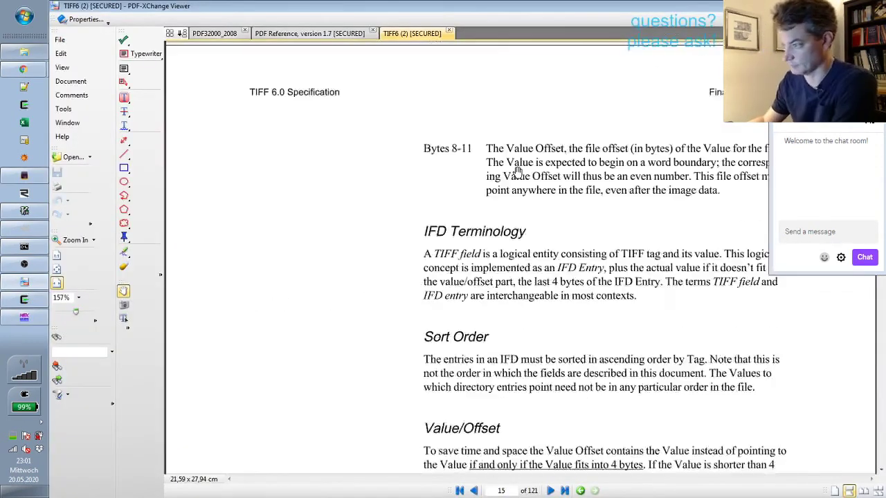
pyautogui.scroll(-3, 517, 173)
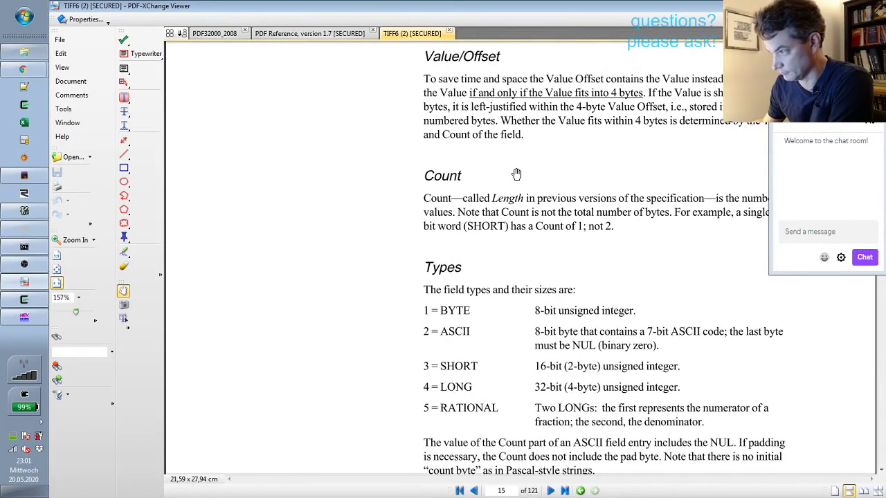
pyautogui.scroll(-2, 517, 173)
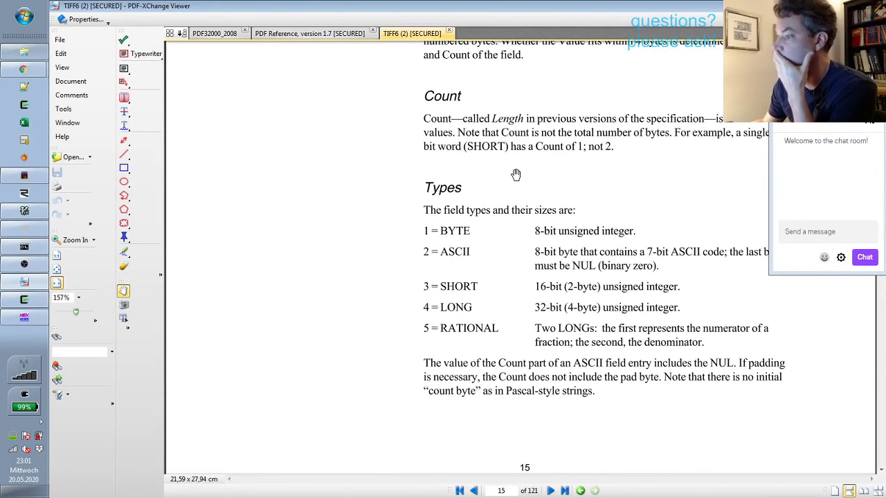
pyautogui.scroll(-10, 515, 174)
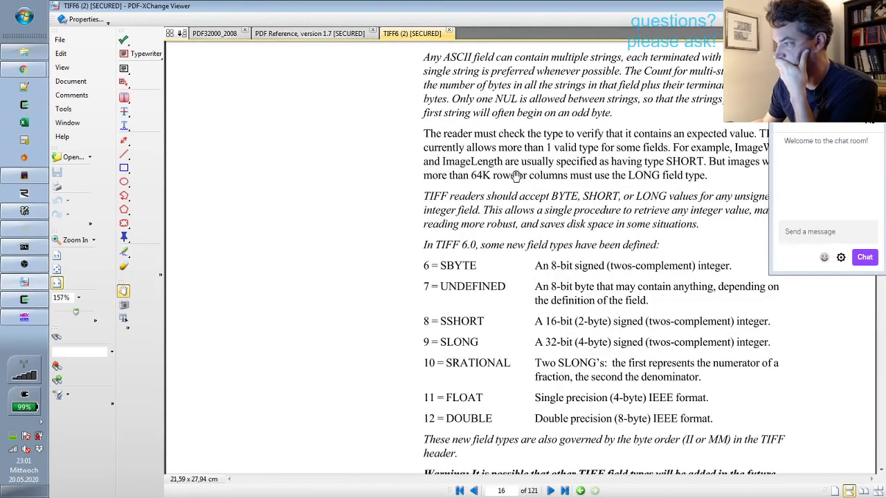
pyautogui.scroll(-3, 515, 175)
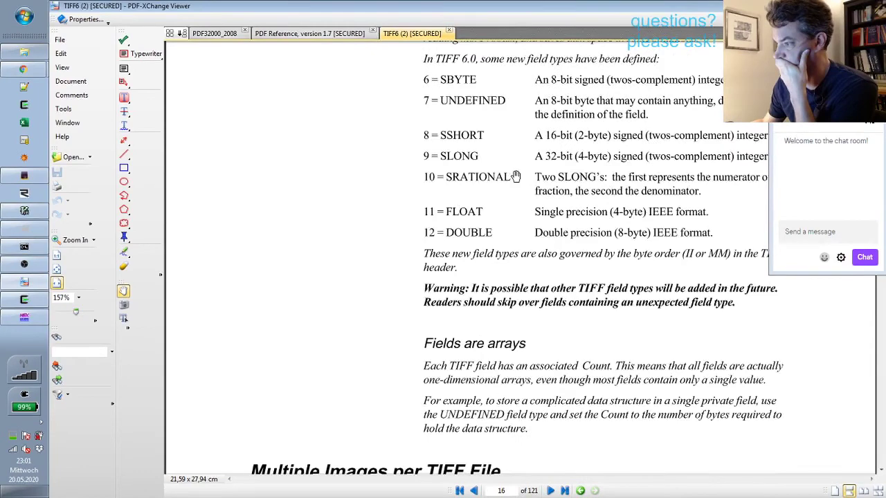
# - Look up the PhotometricInterpretation and Compression tag definitions on page 17 of the specification
pyautogui.scroll(-3, 515, 176)
pyautogui.scroll(-10, 516, 175)
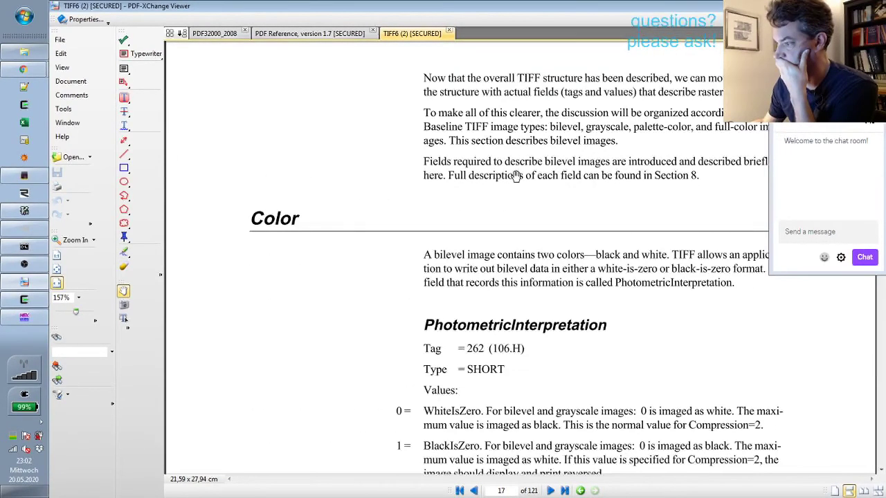
pyautogui.scroll(-4, 516, 175)
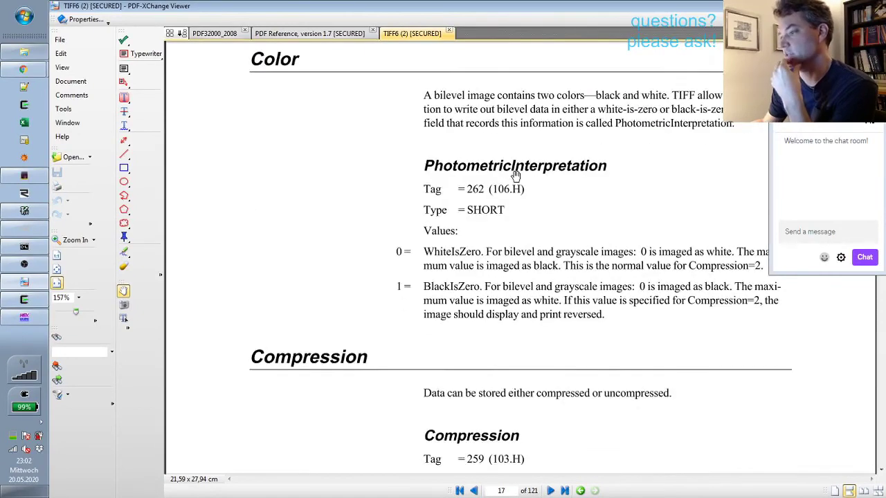
pyautogui.scroll(-2, 516, 177)
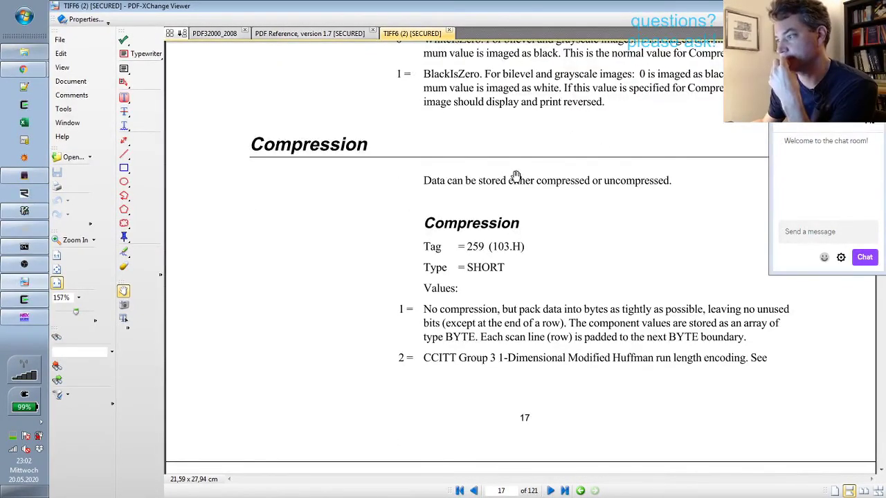
pyautogui.scroll(-1, 515, 175)
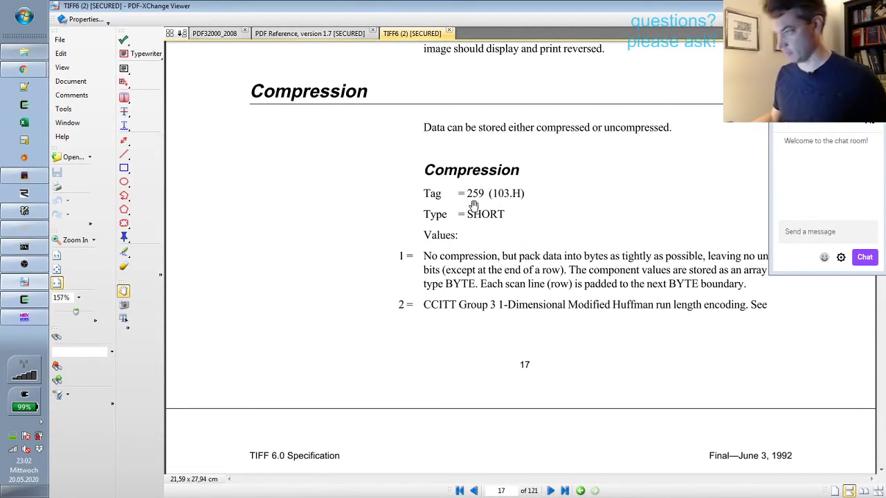
# - Return to test_lzw.tif in WinHex and select the directory entry count at offsets 16 to 17
pyautogui.hotkey('alt', 'Tab')
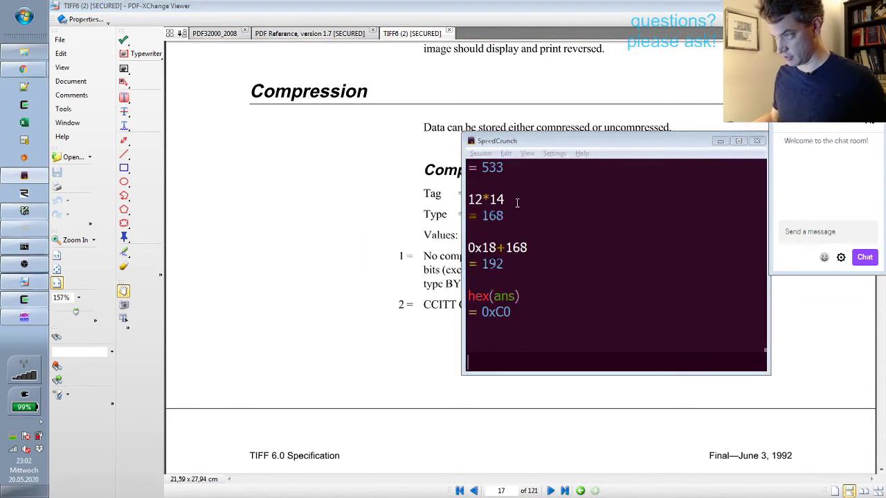
pyautogui.hotkey('alt', 'Tab')
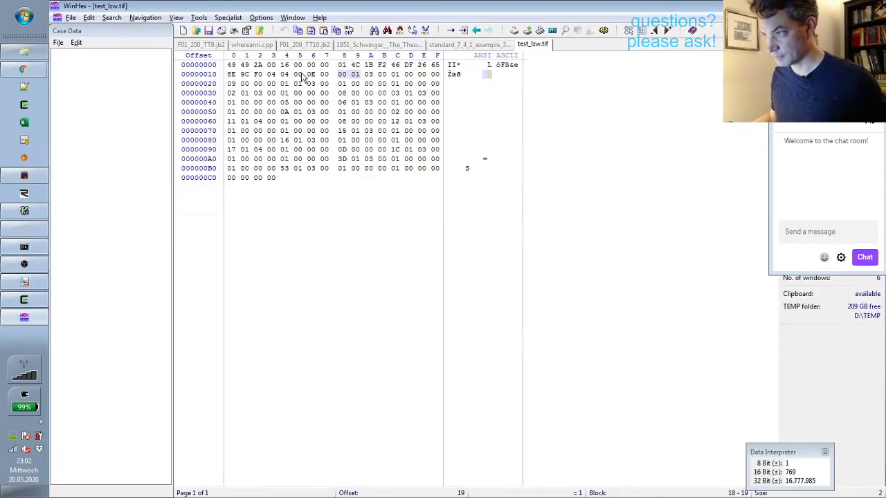
pyautogui.moveTo(309, 76); pyautogui.dragTo(331, 78)
pyautogui.click(340, 77)
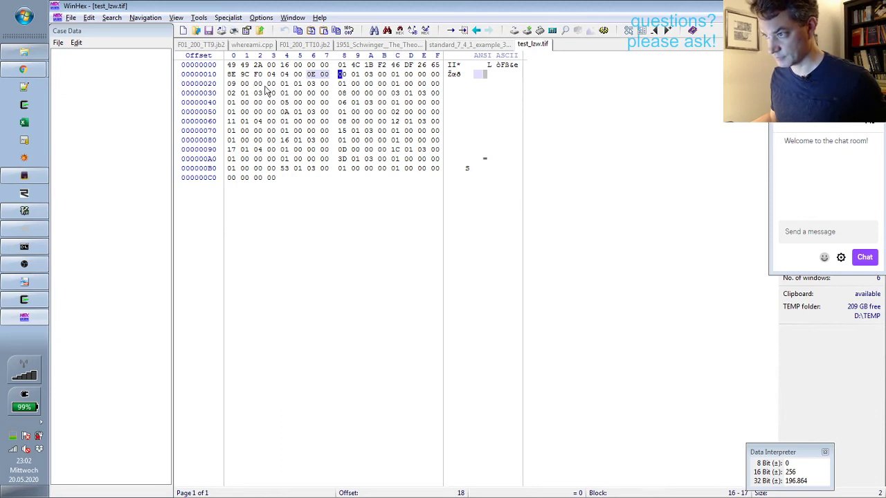
# - Step through the directory entries' tag bytes, selecting offsets 24 to 25, 30 to 31 and 3C to 3D for the second to fourth entries
pyautogui.moveTo(283, 85); pyautogui.dragTo(302, 89)
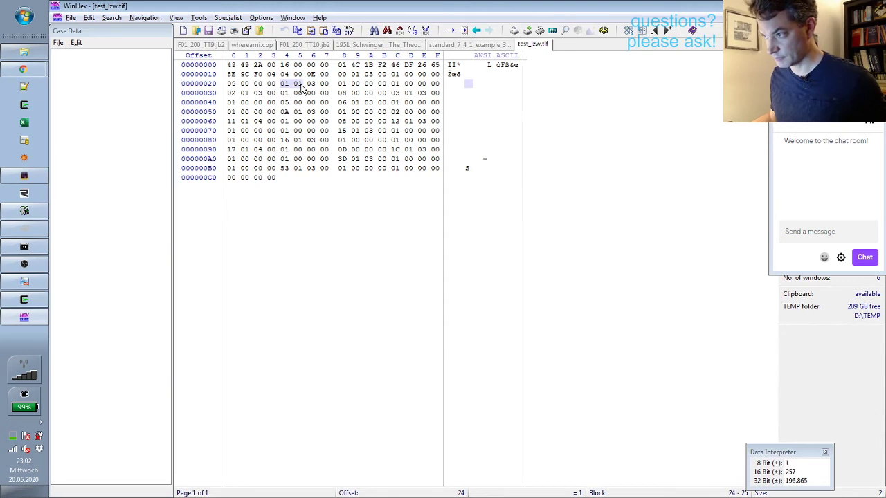
pyautogui.moveTo(342, 75); pyautogui.dragTo(356, 75)
pyautogui.moveTo(283, 84); pyautogui.dragTo(299, 86)
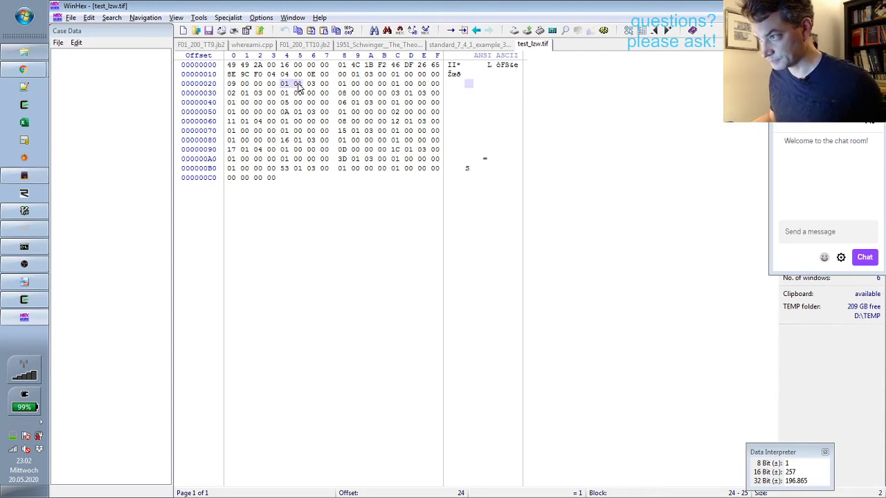
pyautogui.click(299, 85)
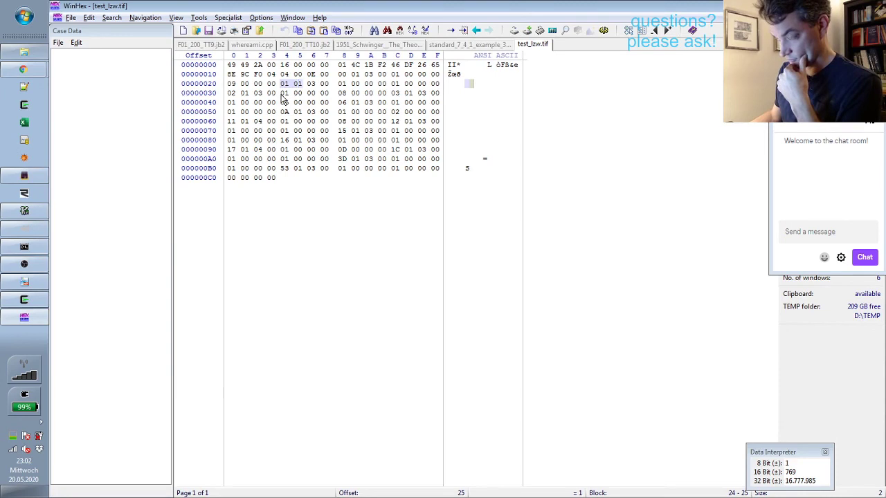
pyautogui.moveTo(229, 94); pyautogui.dragTo(251, 98)
pyautogui.click(250, 97)
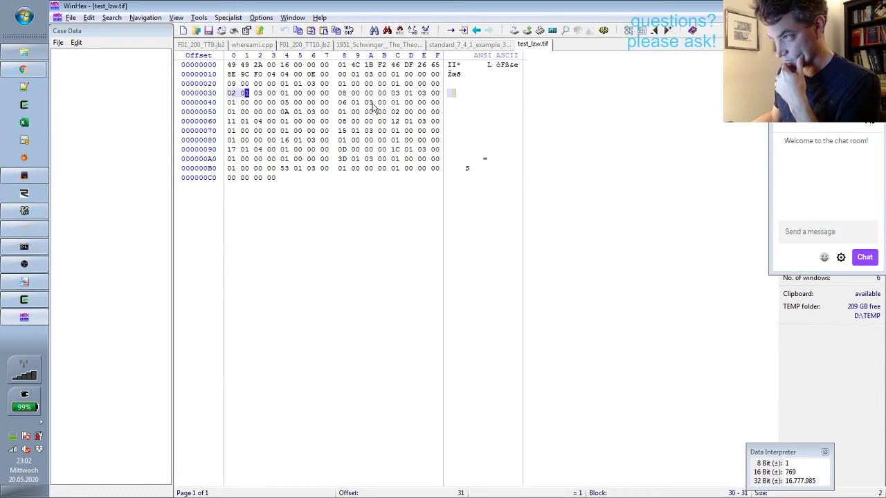
pyautogui.moveTo(393, 94); pyautogui.dragTo(409, 93)
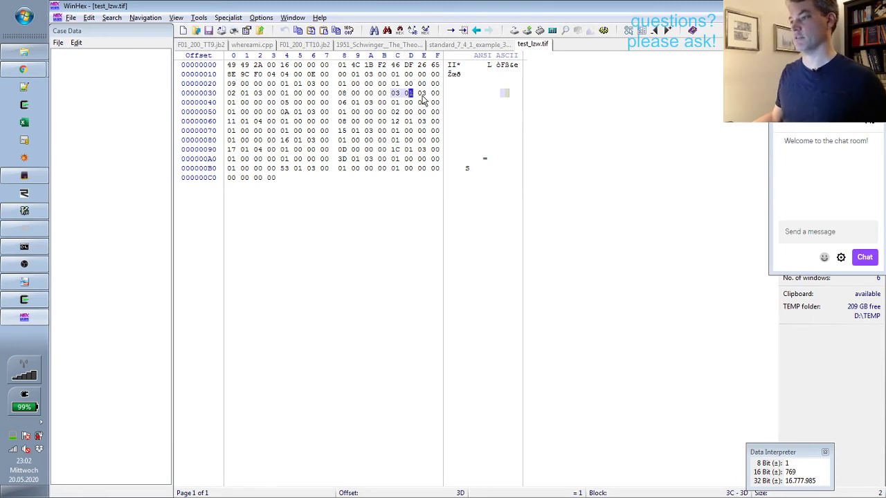
# - Check the Compression tag number in the PDF specification and go back to the IFD Entry format on page 14
pyautogui.hotkey('alt', 'Tab')
pyautogui.hotkey('alt', 'Tab')
pyautogui.press('Tab')
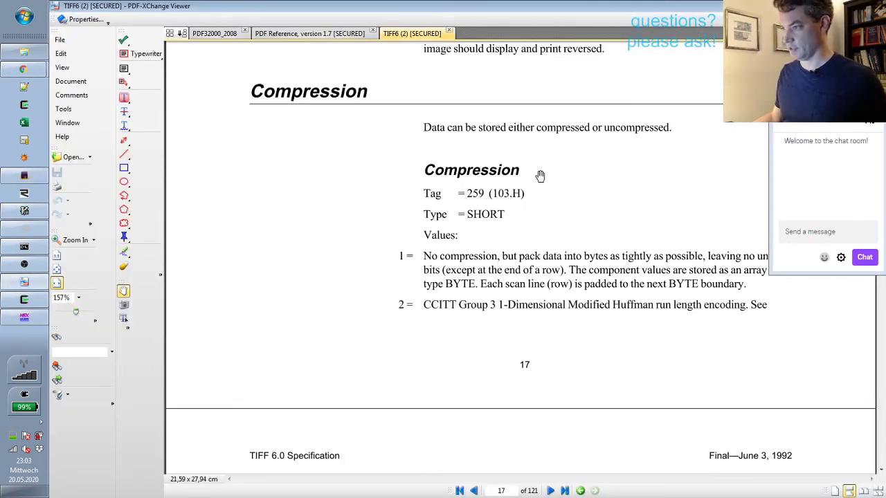
pyautogui.scroll(10, 522, 230)
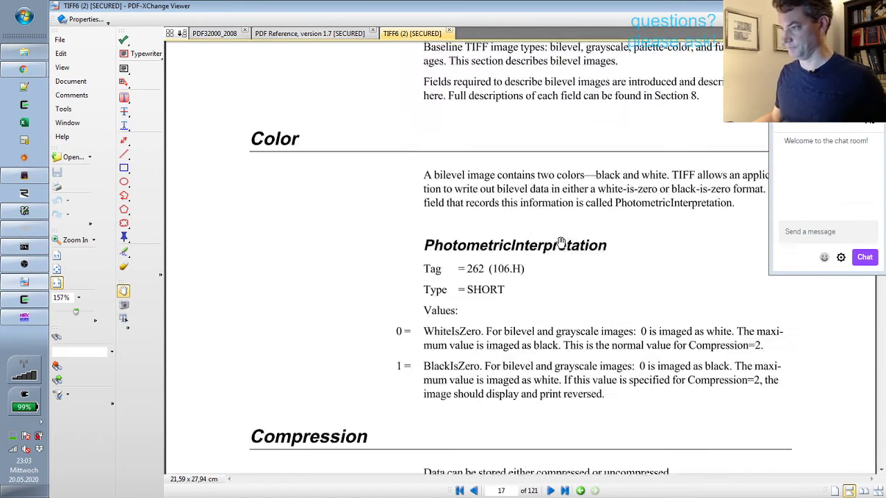
pyautogui.scroll(15, 560, 242)
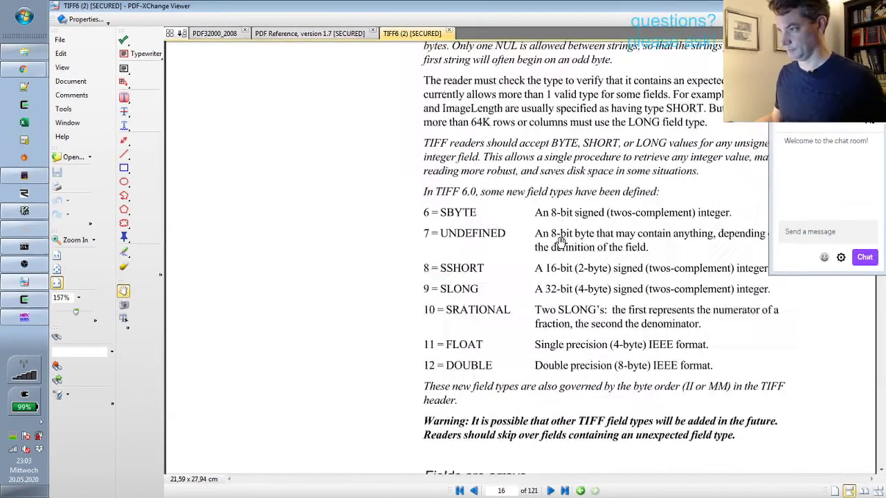
pyautogui.scroll(6, 561, 242)
pyautogui.scroll(20, 560, 242)
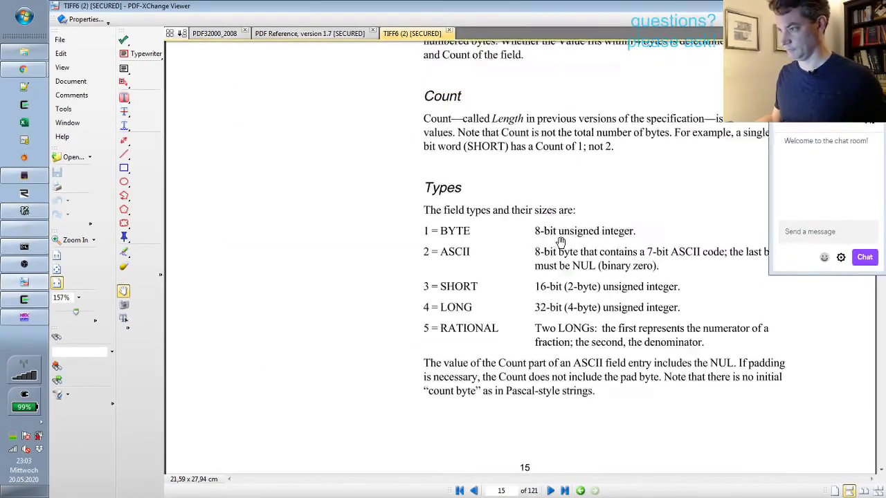
pyautogui.scroll(3, 560, 242)
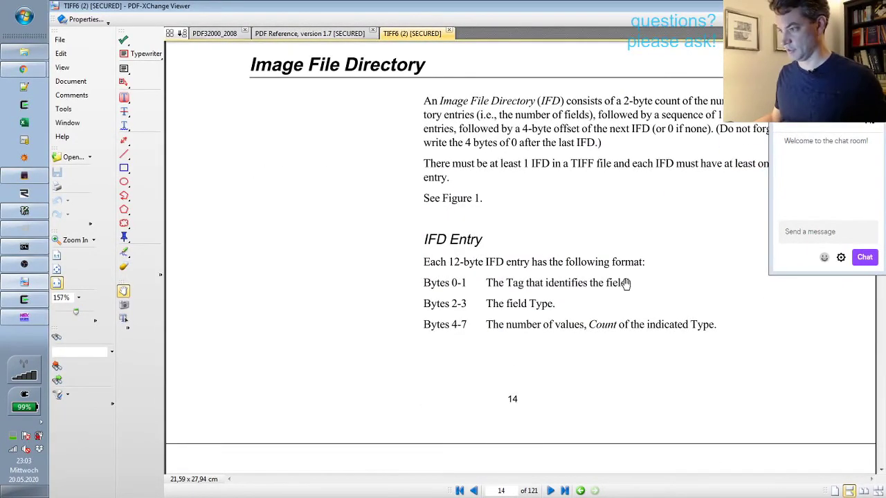
# - Select the fourth entry's type bytes at offsets 3E to 3F in WinHex, and look up their code in the specification's Types list
pyautogui.hotkey('alt', 'Tab')
pyautogui.hotkey('alt', 'Tab')
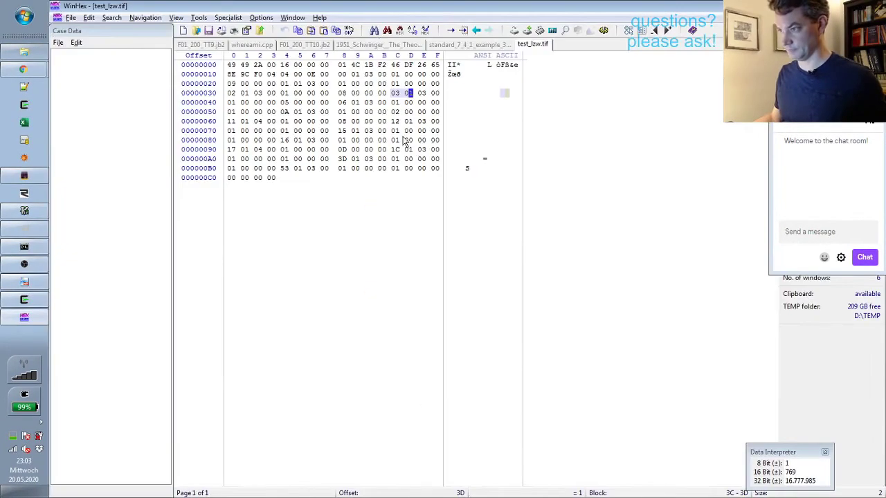
pyautogui.moveTo(418, 94); pyautogui.dragTo(433, 93)
pyautogui.hotkey('alt', 'Tab')
pyautogui.hotkey('alt', 'Tab')
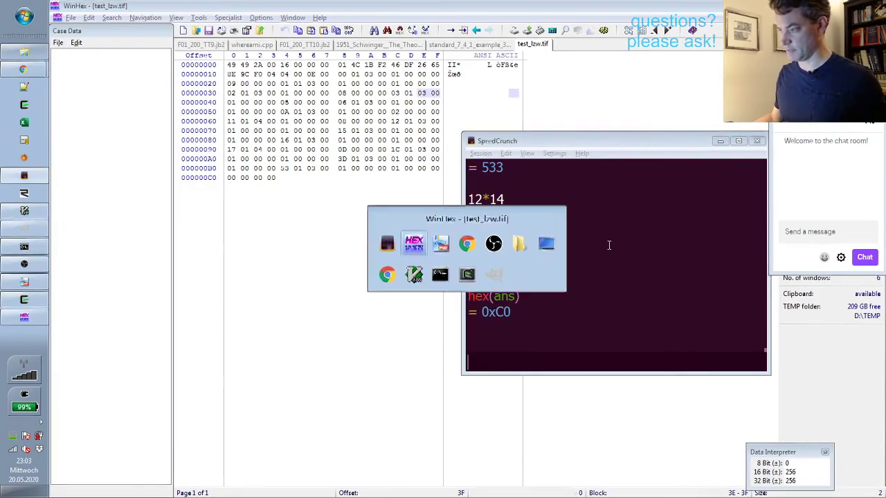
pyautogui.scroll(-10, 599, 244)
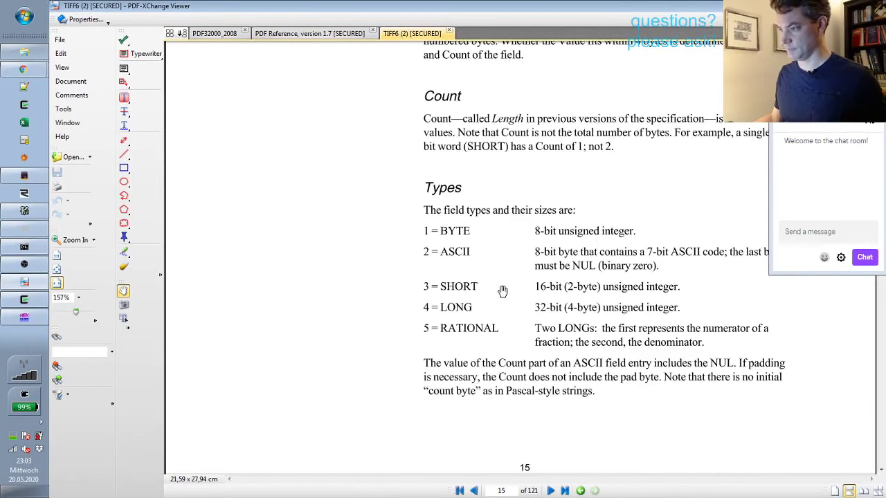
# - Select the first two count bytes of the fourth entry at offsets 40 to 41 in WinHex
pyautogui.hotkey('alt', 'Tab')
pyautogui.hotkey('alt', 'Tab')
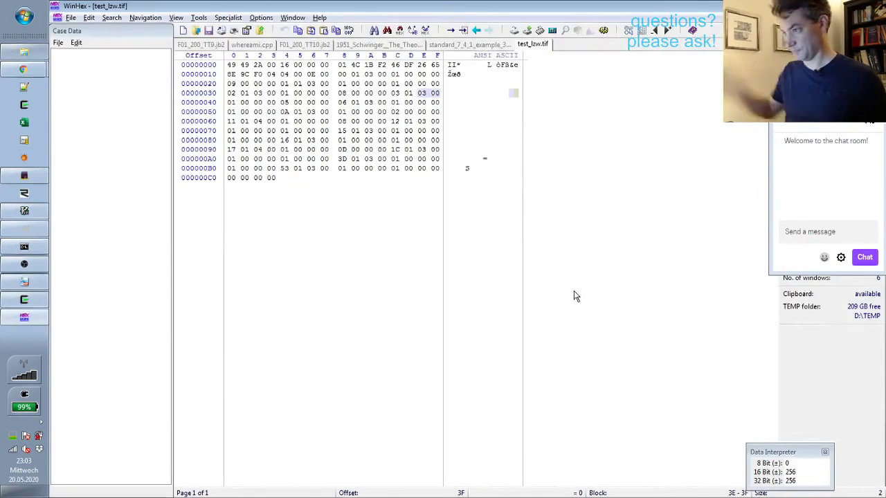
pyautogui.moveTo(230, 103); pyautogui.dragTo(245, 102)
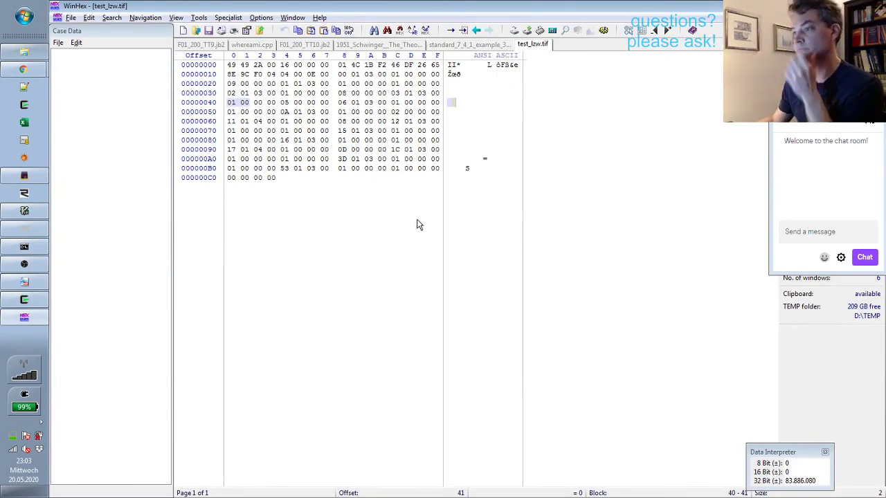
# - Reread the Bytes 4-7 and Bytes 8-11 descriptions of the IFD entry in the PDF specification
pyautogui.hotkey('alt', 'Tab')
pyautogui.scroll(5, 605, 332)
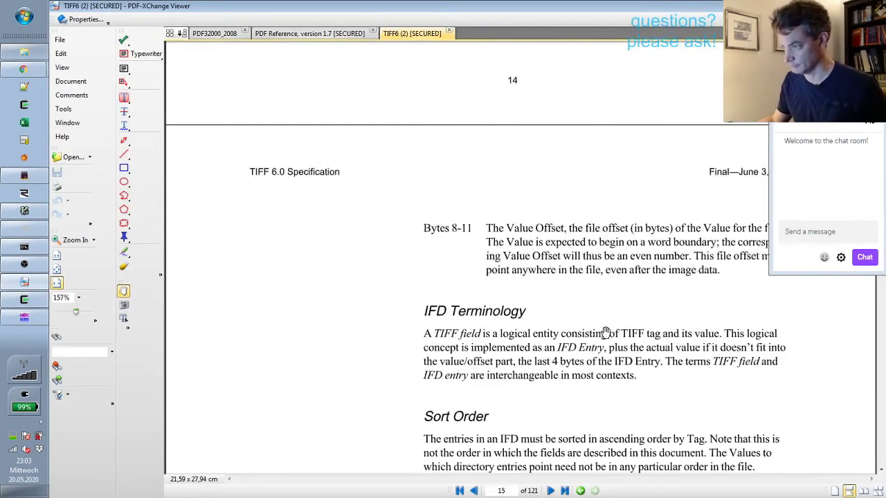
pyautogui.scroll(3, 606, 333)
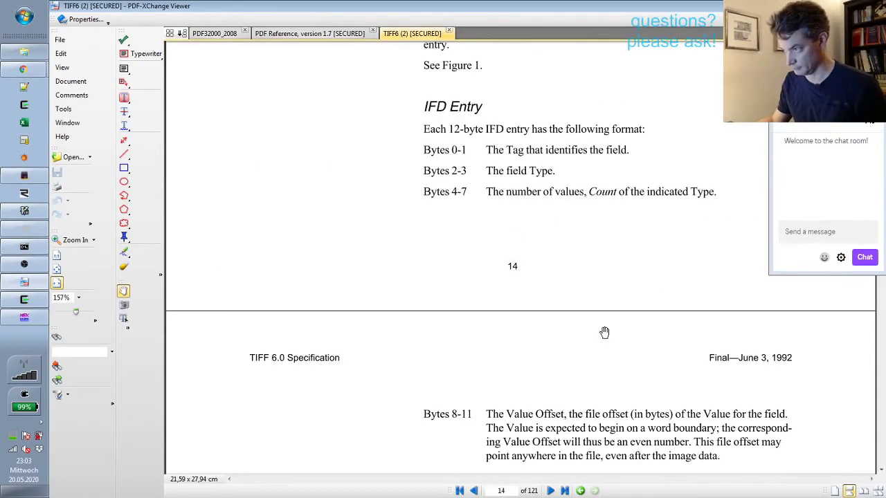
pyautogui.scroll(-2, 604, 332)
pyautogui.scroll(1, 499, 123)
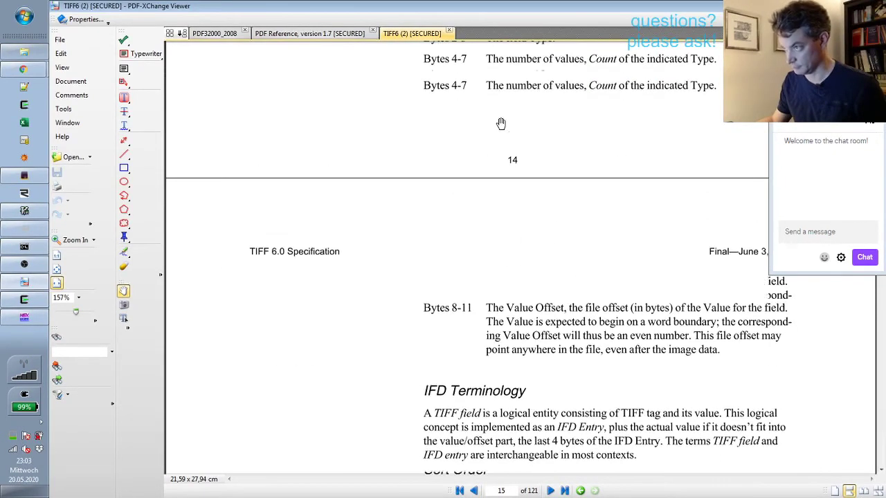
# - Select the fourth entry's value bytes at offsets 44 to 47 in WinHex, rechecking the Bytes 8-11 description in the PDF specification
pyautogui.hotkey('alt', 'Tab')
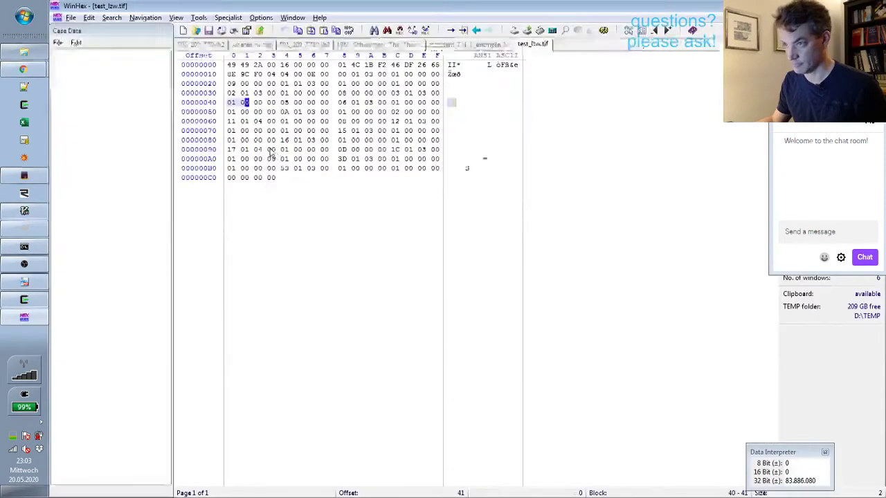
pyautogui.click(271, 103)
pyautogui.moveTo(283, 103); pyautogui.dragTo(325, 103)
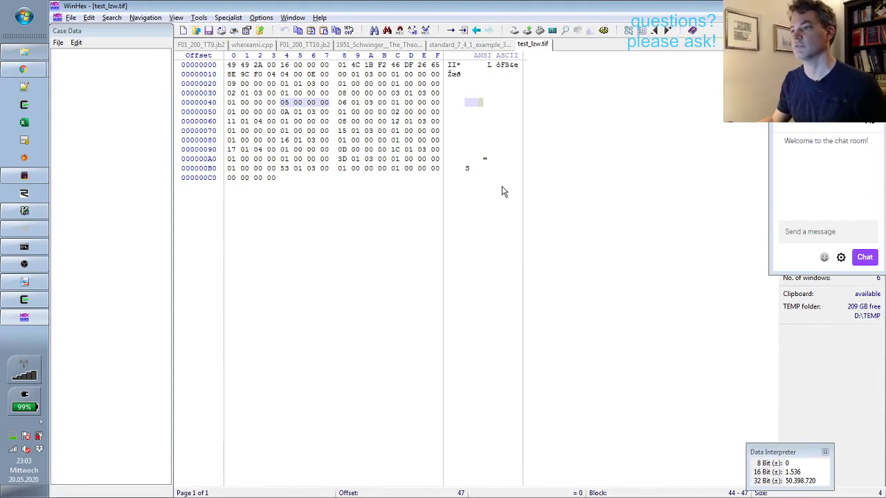
pyautogui.hotkey('alt', 'Tab')
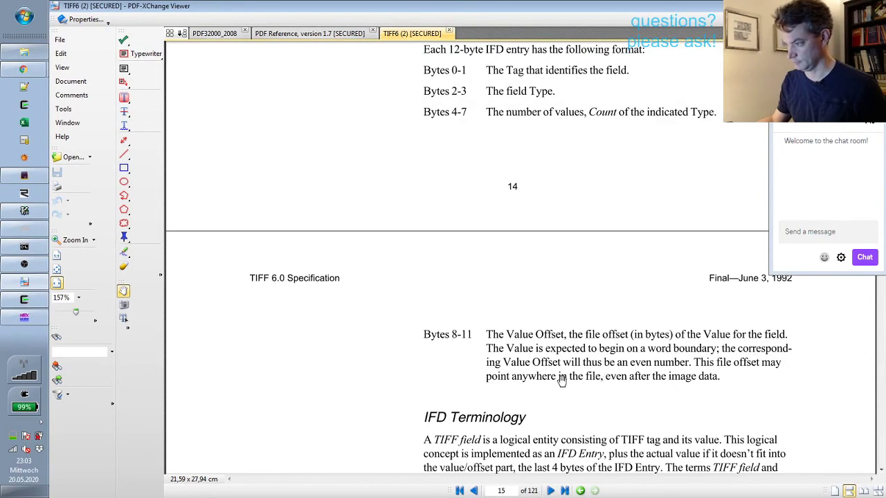
pyautogui.hotkey('alt', 'Tab')
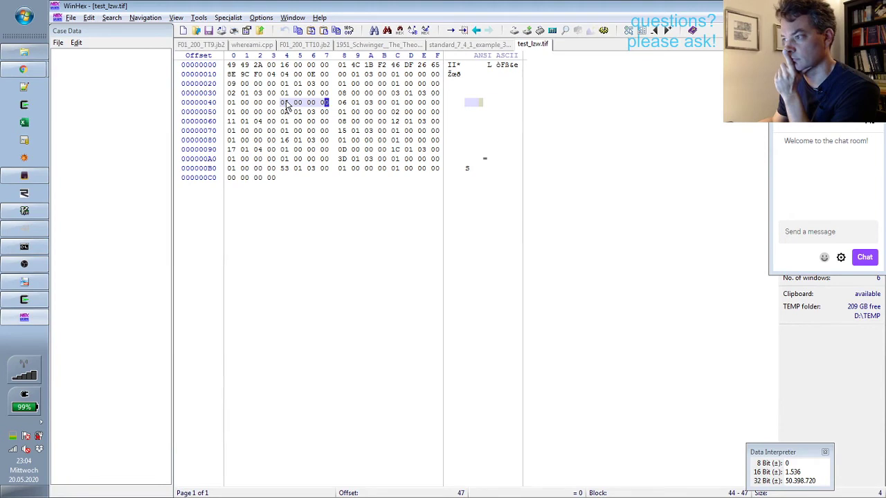
pyautogui.moveTo(284, 106); pyautogui.dragTo(324, 103)
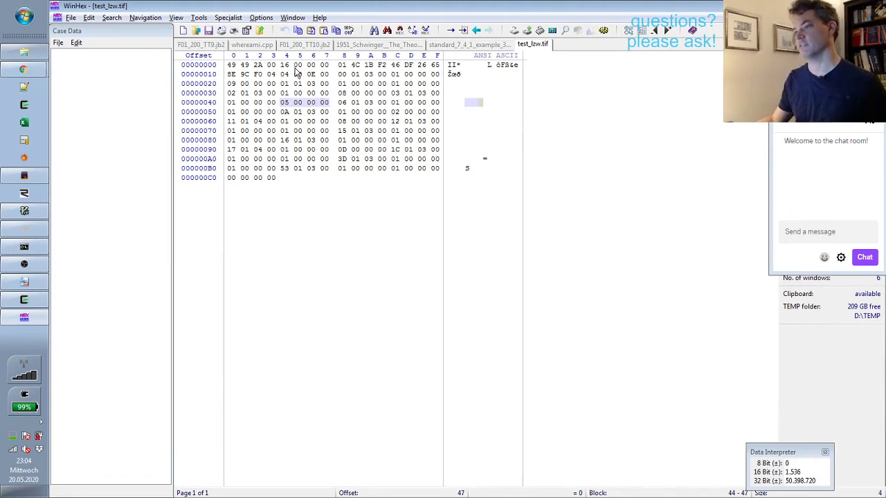
# - Read the Compression field's tag, type and list of values on pages 17 and 18 of the PDF specification
pyautogui.hotkey('alt', 'Tab')
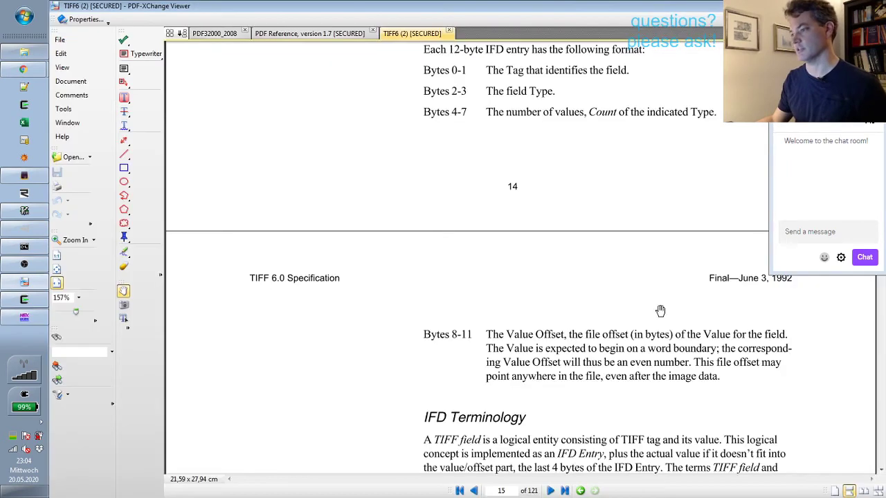
pyautogui.scroll(-10, 569, 248)
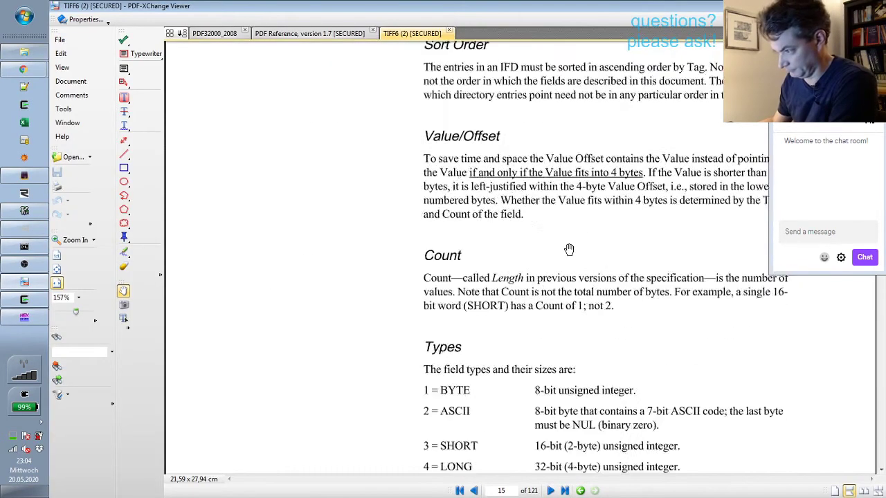
pyautogui.scroll(-12, 568, 249)
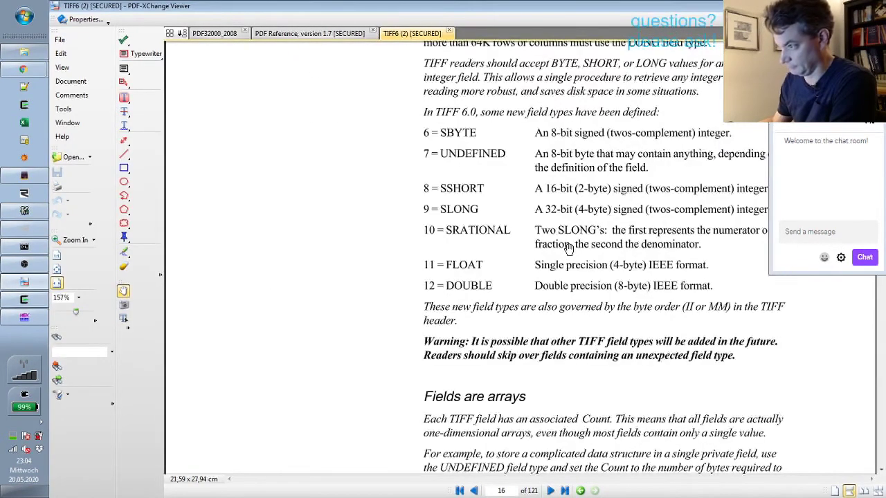
pyautogui.scroll(-12, 568, 248)
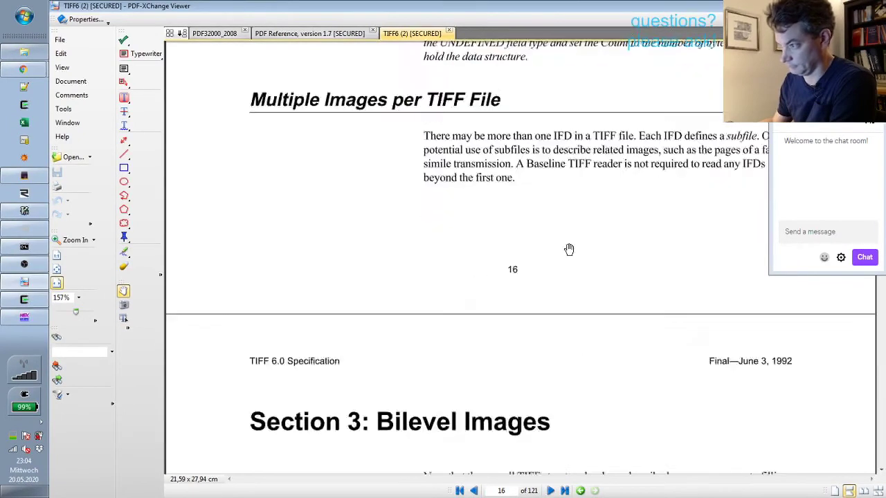
pyautogui.scroll(-5, 568, 249)
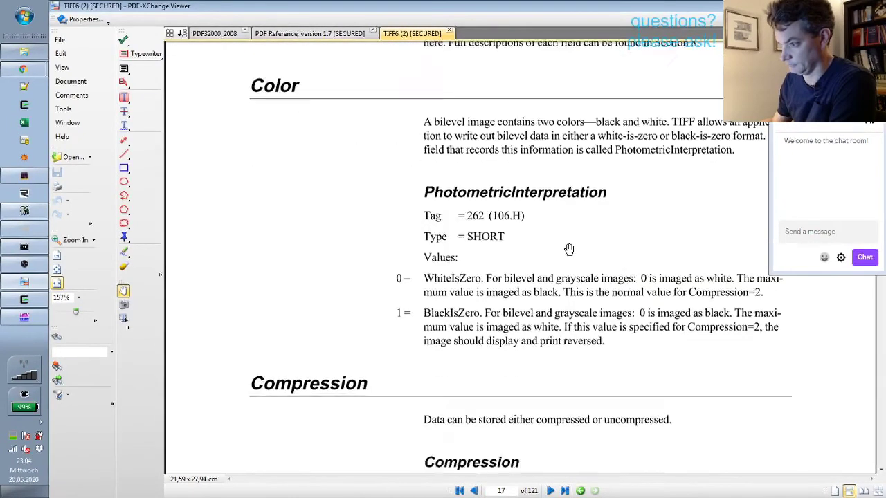
pyautogui.scroll(-4, 568, 249)
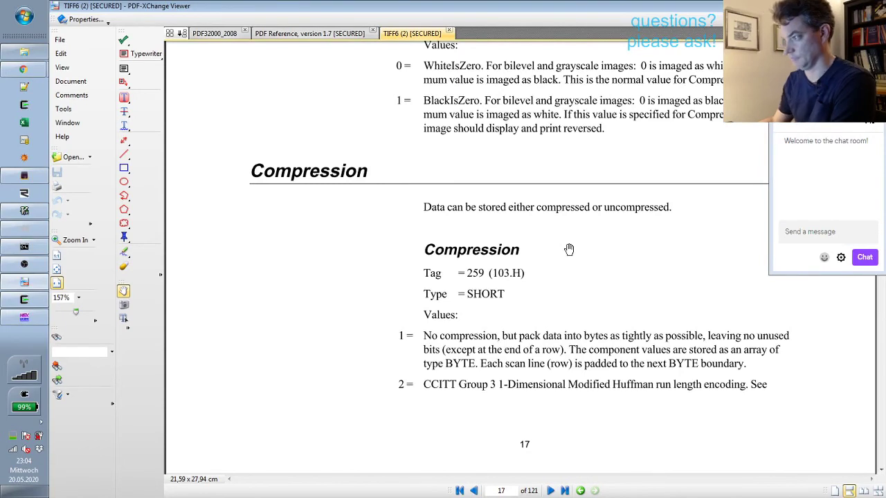
pyautogui.scroll(-15, 552, 321)
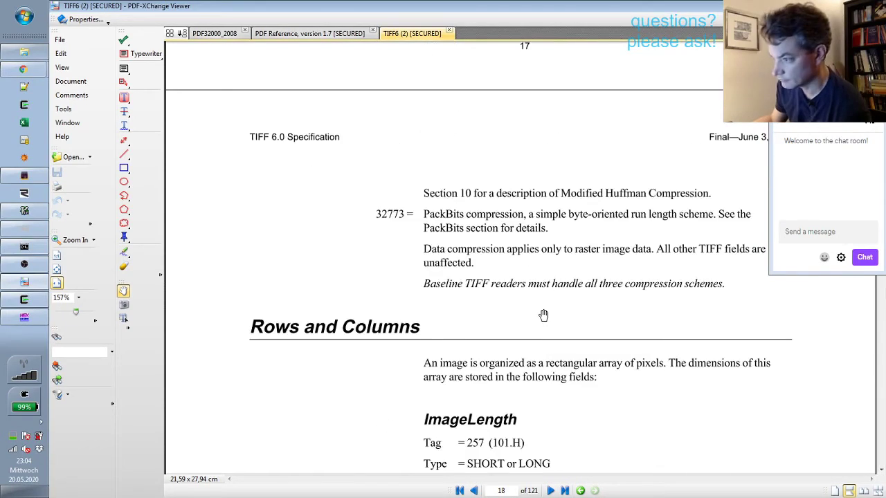
# - Look up the ImageLength and ImageWidth tag definitions under Rows and Columns on page 18
pyautogui.scroll(-5, 544, 317)
pyautogui.scroll(-9, 544, 315)
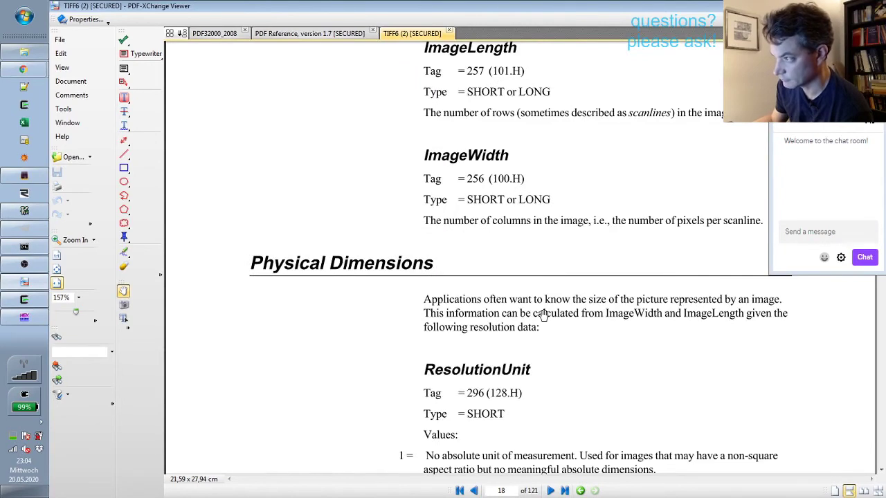
pyautogui.scroll(1, 542, 317)
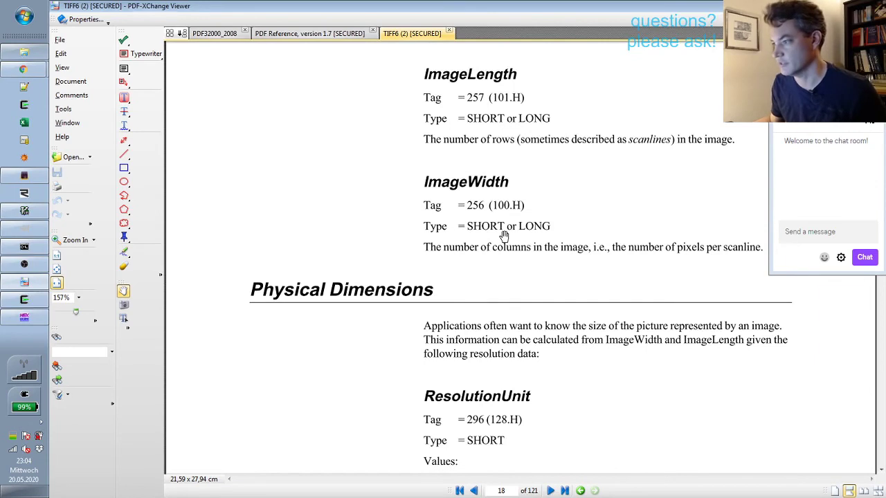
# - In WinHex, select the first entry's count bytes from offset 1C, its value at 20 to 23, and the second entry's value at 2C to 2F
pyautogui.hotkey('alt', 'Tab')
pyautogui.hotkey('alt', 'Tab')
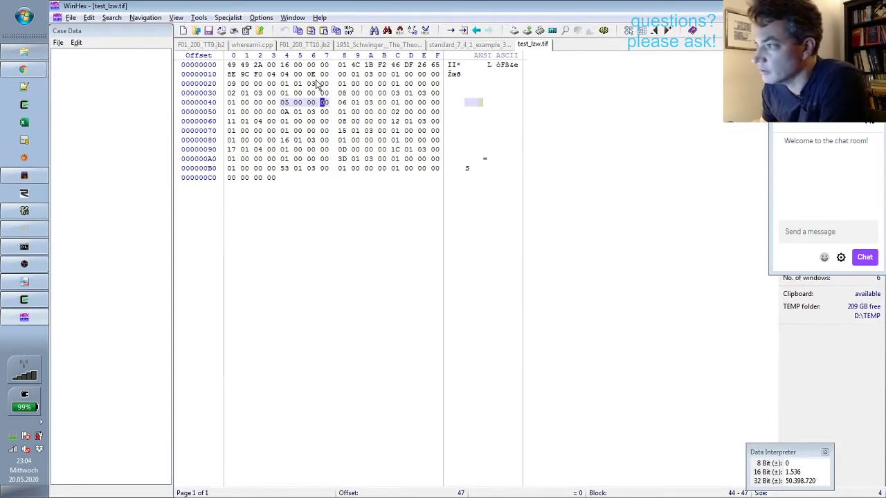
pyautogui.moveTo(348, 79); pyautogui.dragTo(426, 76)
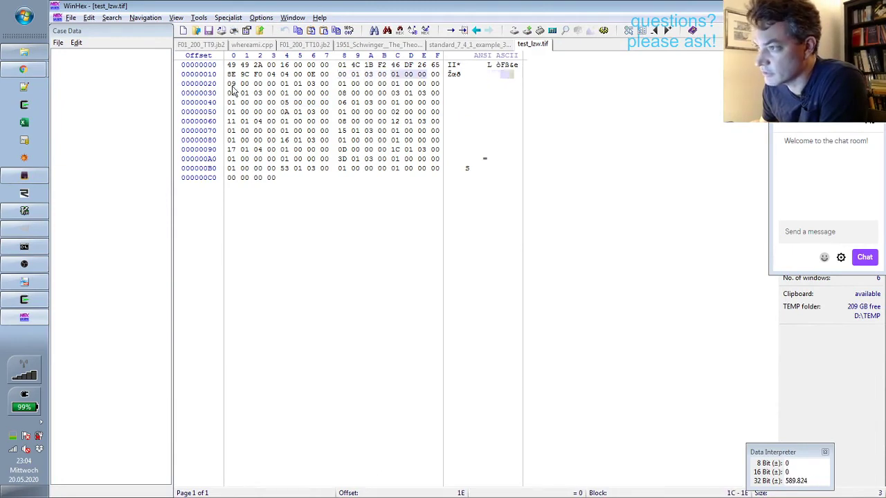
pyautogui.moveTo(231, 86); pyautogui.dragTo(270, 89)
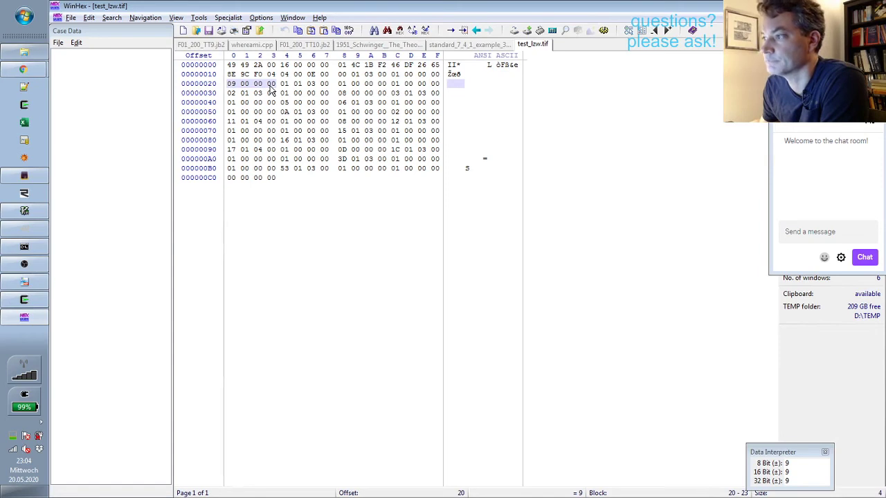
pyautogui.moveTo(270, 90); pyautogui.dragTo(270, 90)
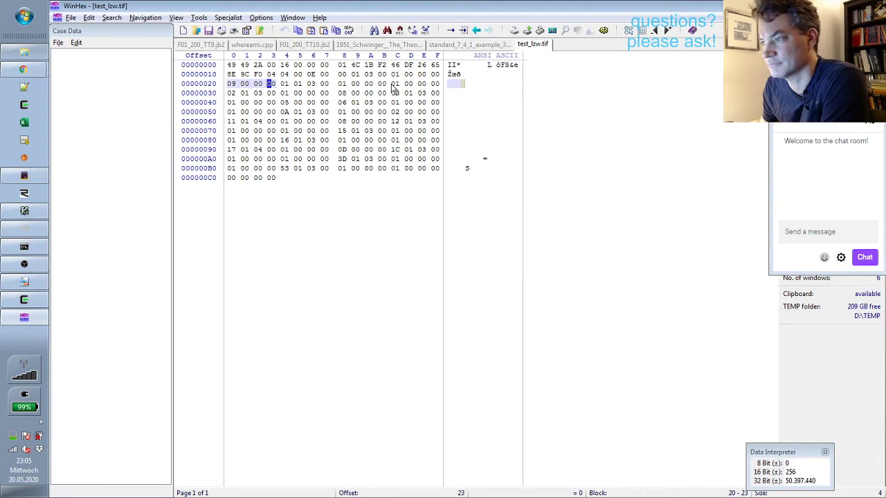
pyautogui.moveTo(394, 85); pyautogui.dragTo(432, 91)
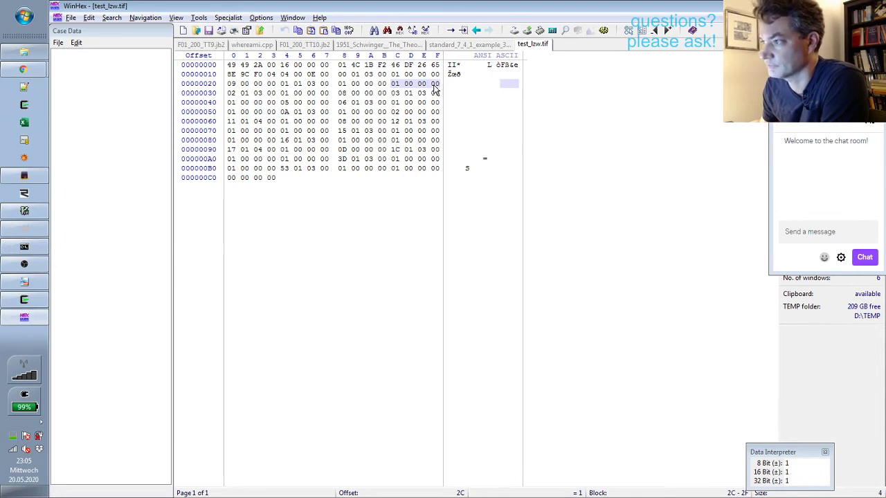
pyautogui.click(433, 86)
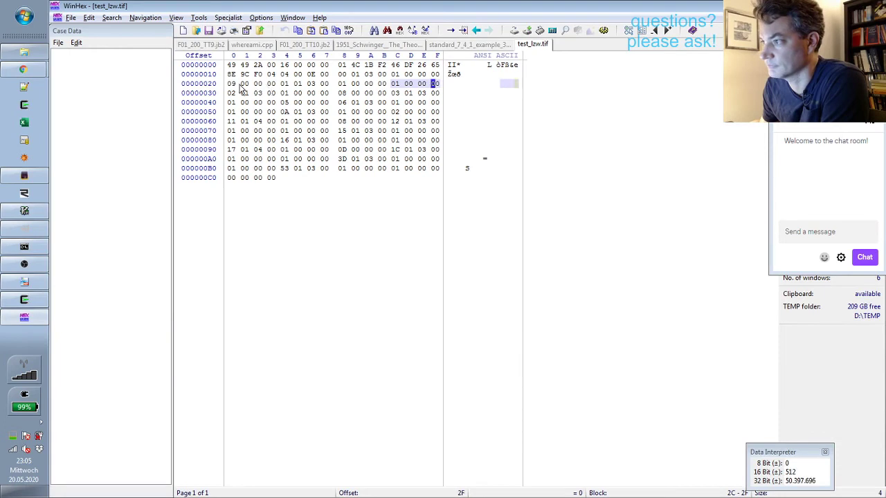
# - Compare the ImageWidth value bytes at offsets 20 to 23 with the ImageLength value bytes at 2C to 2F by selecting them alternately
pyautogui.moveTo(232, 85); pyautogui.dragTo(276, 87)
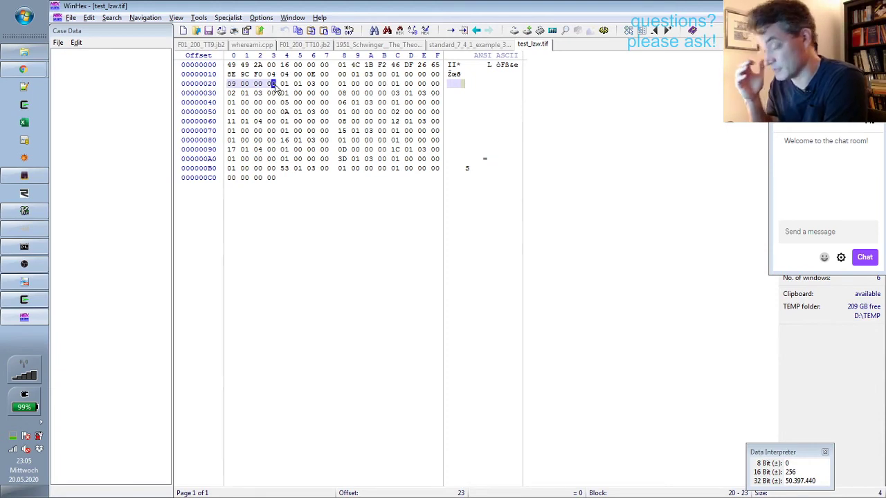
pyautogui.moveTo(231, 84); pyautogui.dragTo(272, 85)
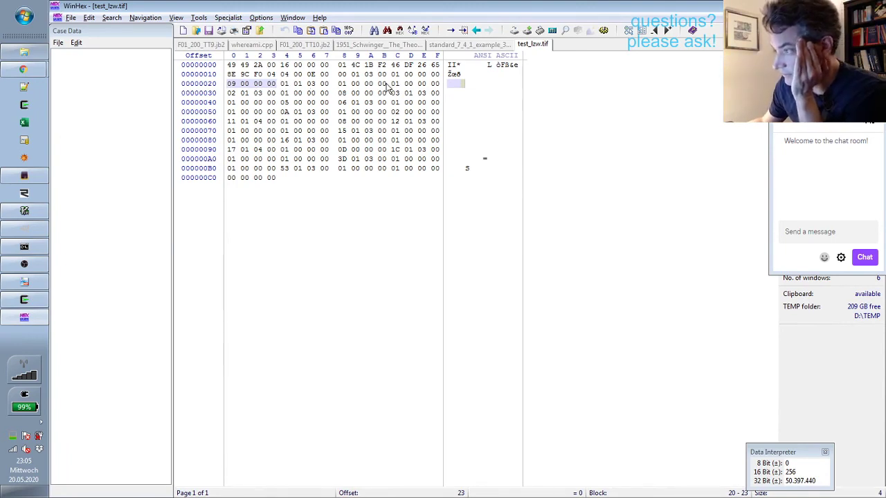
pyautogui.moveTo(393, 85); pyautogui.dragTo(440, 87)
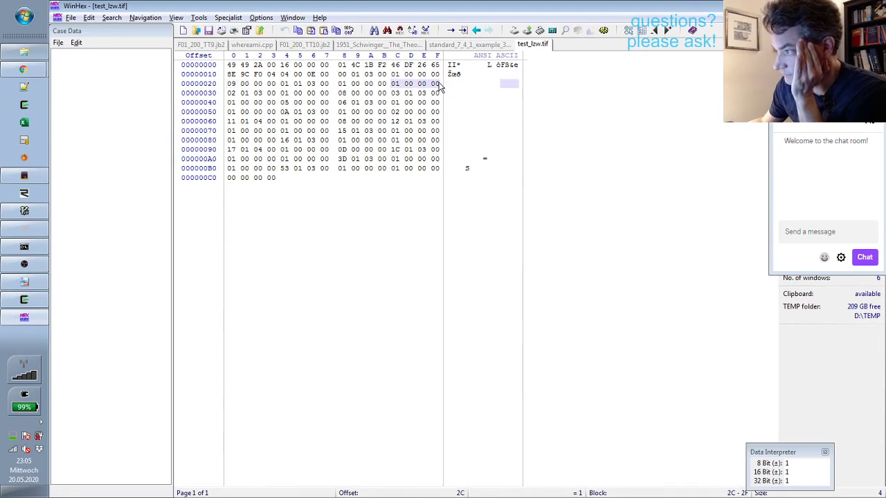
pyautogui.moveTo(231, 84); pyautogui.dragTo(280, 84)
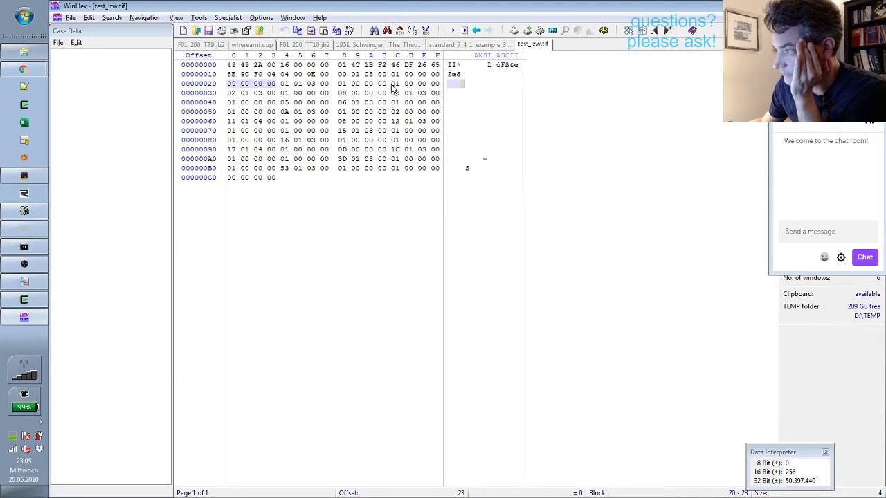
pyautogui.moveTo(394, 85); pyautogui.dragTo(420, 86)
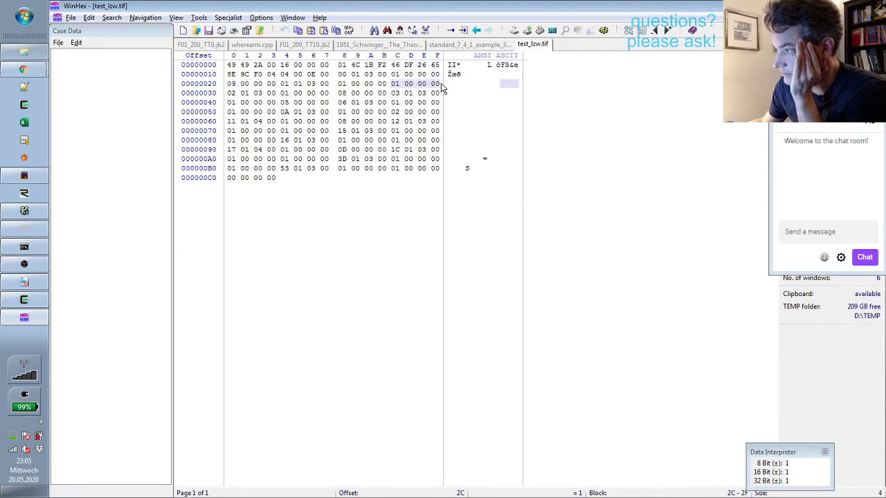
pyautogui.click(440, 83)
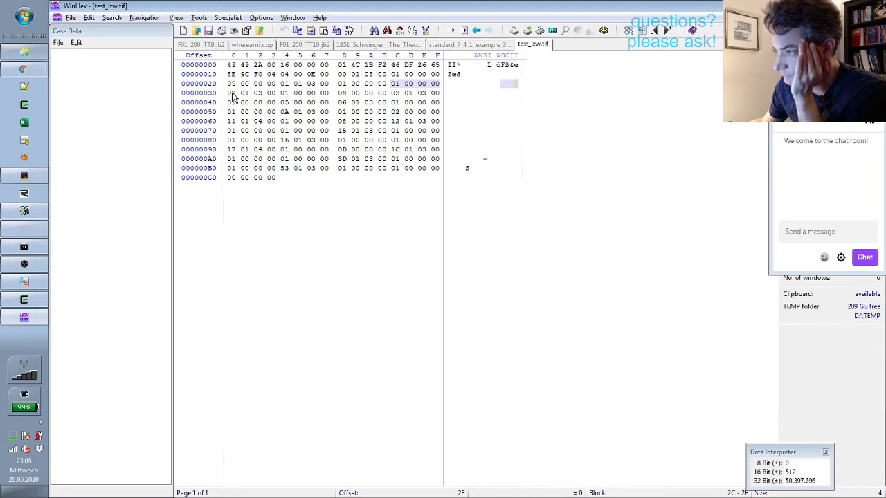
# - Select the whole third IFD entry at offsets 30 to 3B, and the fourth entry's compression value bytes at 44 to 47
pyautogui.moveTo(231, 96); pyautogui.dragTo(381, 100)
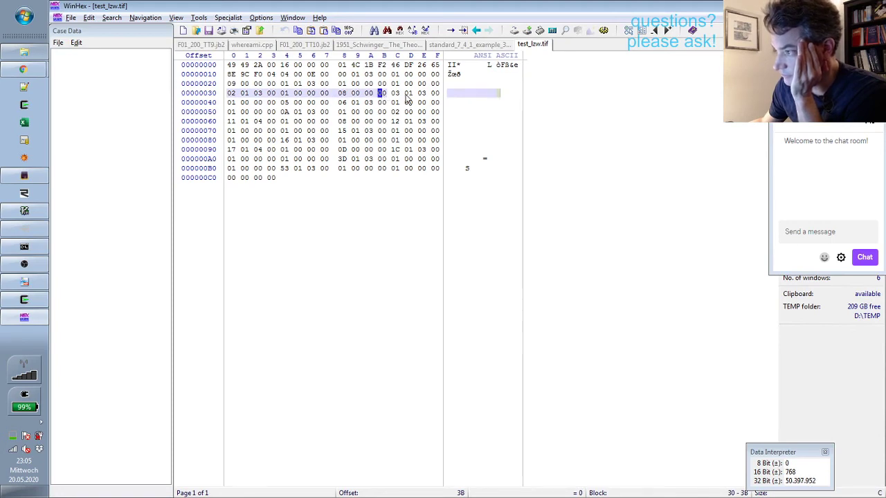
pyautogui.click(283, 104)
pyautogui.moveTo(283, 104); pyautogui.dragTo(325, 104)
# - Switch to the PDF specification and search it for LZW
pyautogui.hotkey('alt', 'Tab')
pyautogui.hotkey('alt', 'Tab')
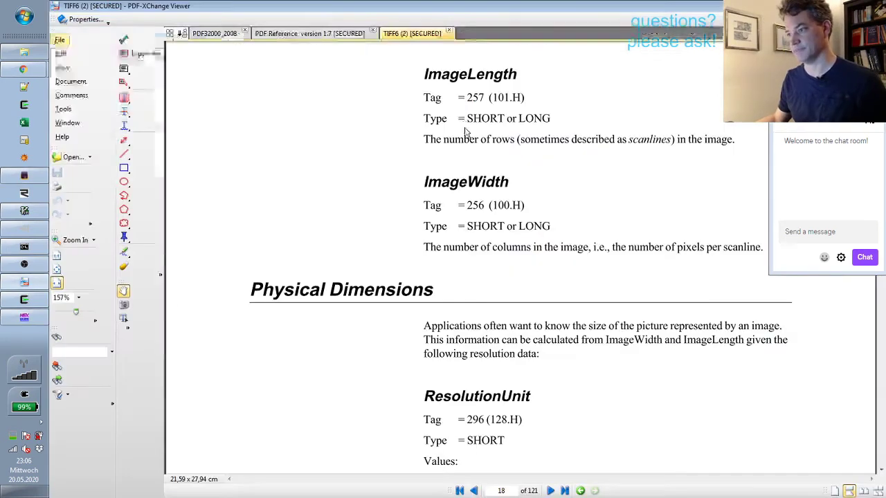
pyautogui.click(103, 356)
pyautogui.write('LZW')
pyautogui.press('Return')
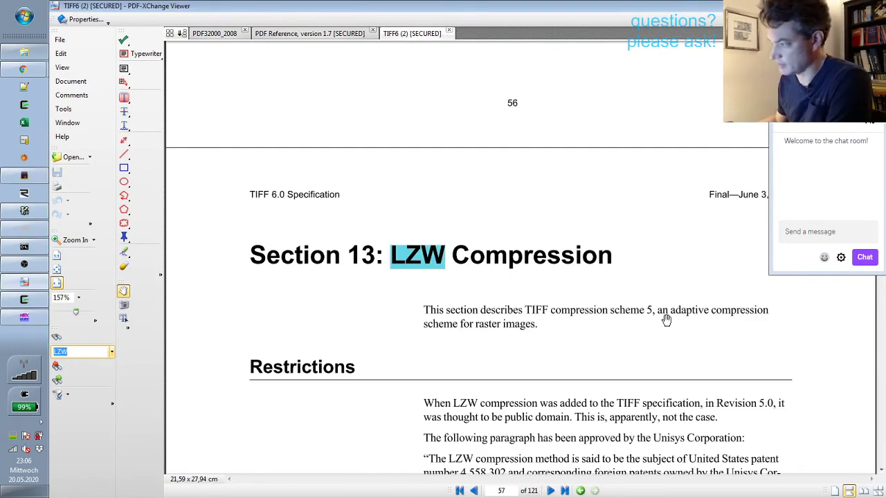
# - Skim Section 13 on LZW Compression from the Restrictions on page 57 to the LZW Extensions on page 62
pyautogui.scroll(-4, 632, 299)
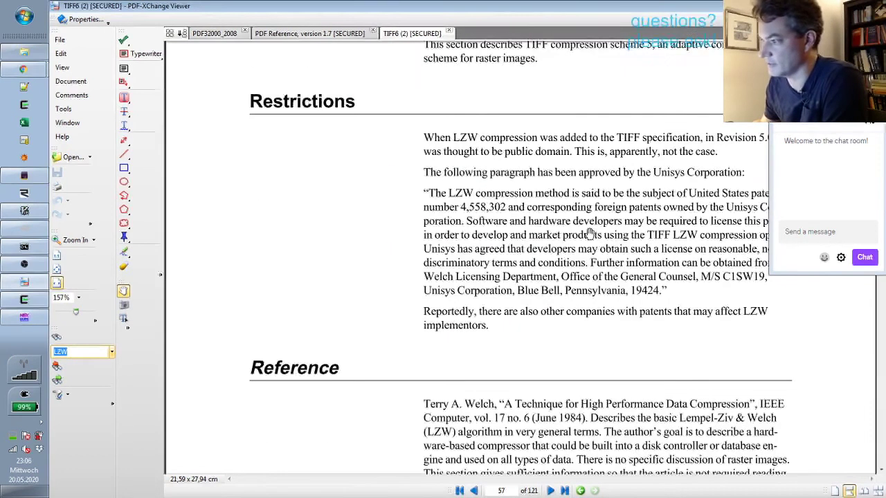
pyautogui.scroll(-7, 571, 200)
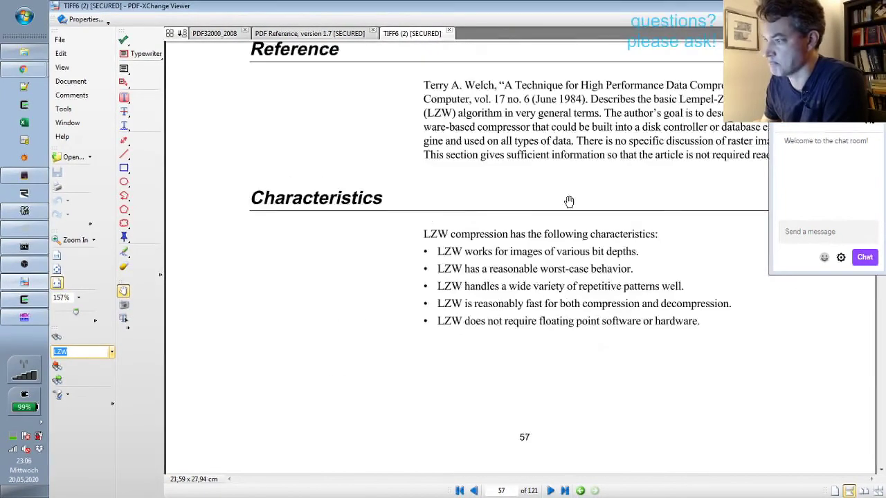
pyautogui.scroll(-16, 569, 201)
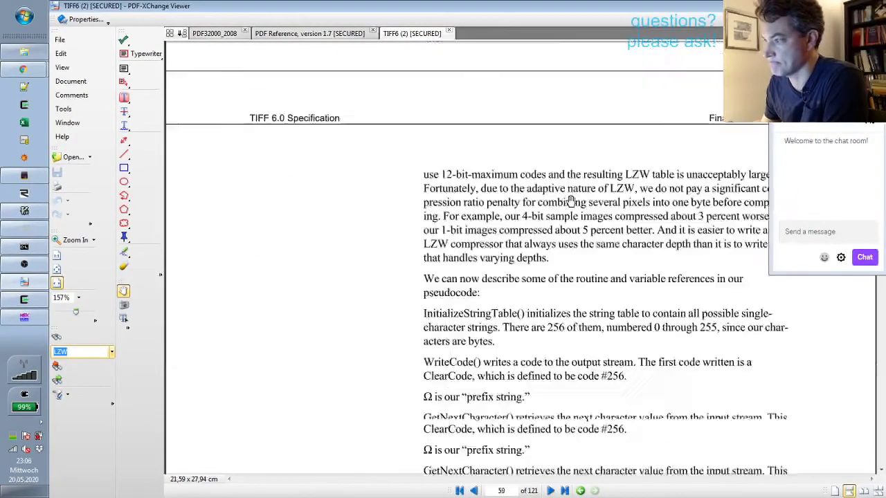
pyautogui.scroll(-20, 571, 201)
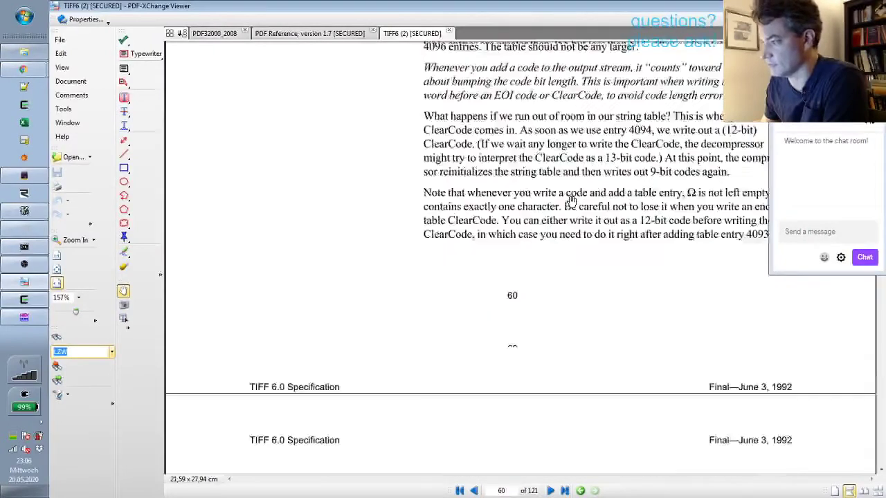
pyautogui.scroll(-20, 571, 203)
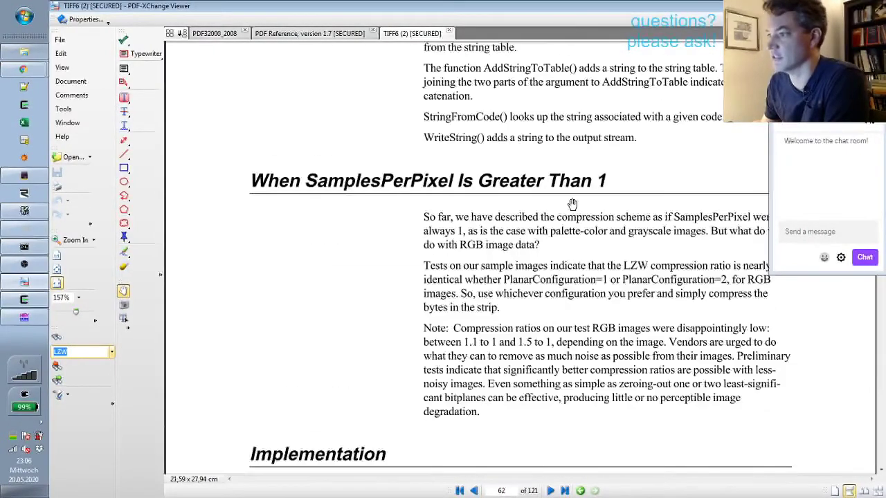
pyautogui.scroll(-2, 572, 204)
pyautogui.scroll(-15, 572, 204)
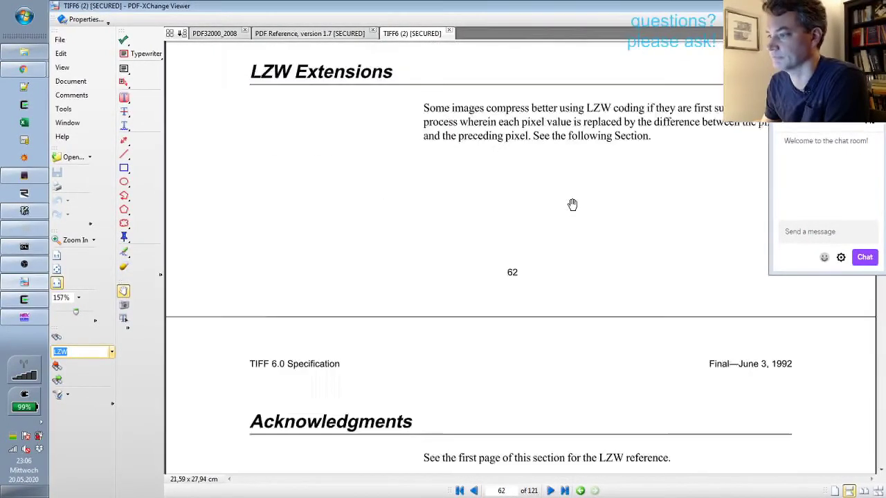
# - Go back to the specification's table of contents on page 3 and open Section 4: Grayscale Images from it
pyautogui.scroll(-9, 572, 204)
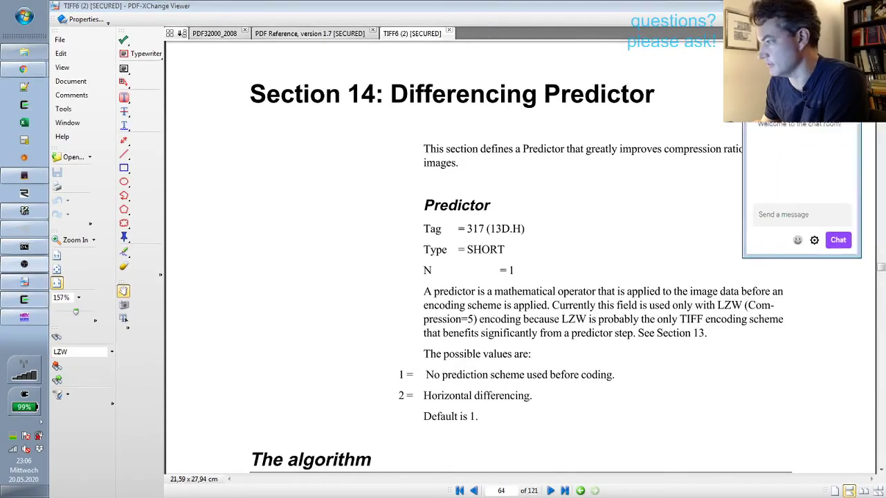
pyautogui.press('Home')
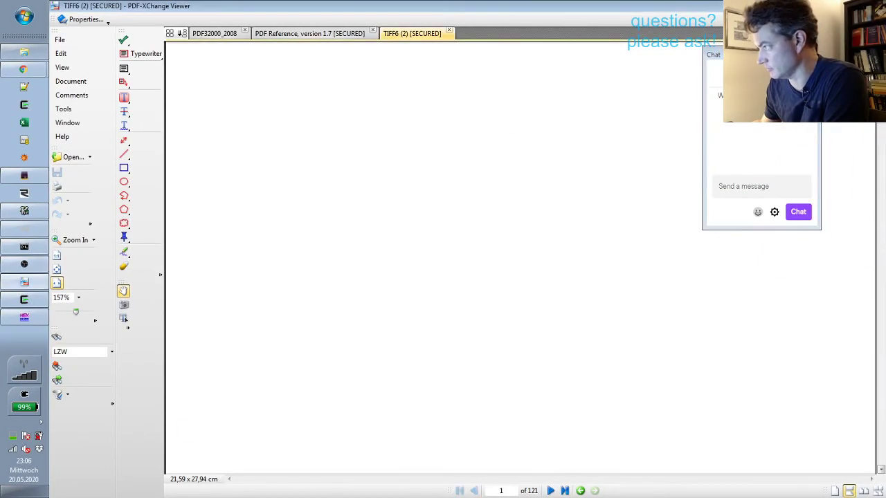
pyautogui.scroll(-3, 548, 202)
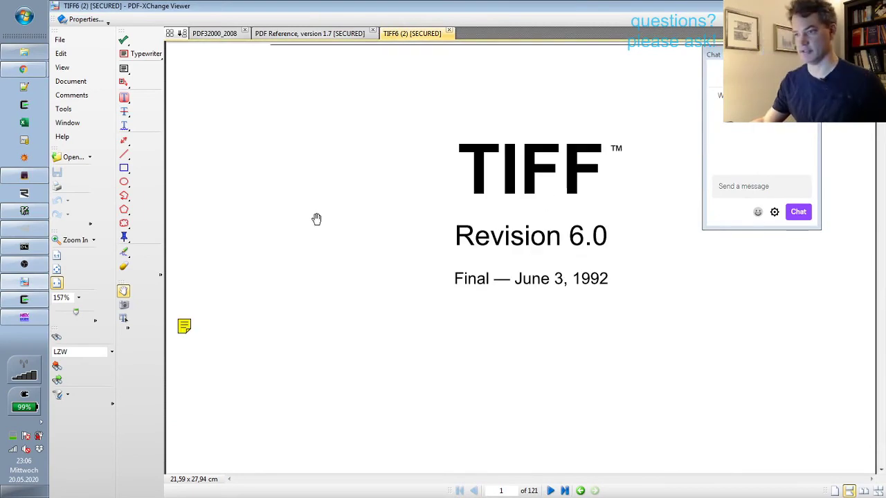
pyautogui.scroll(-4, 277, 204)
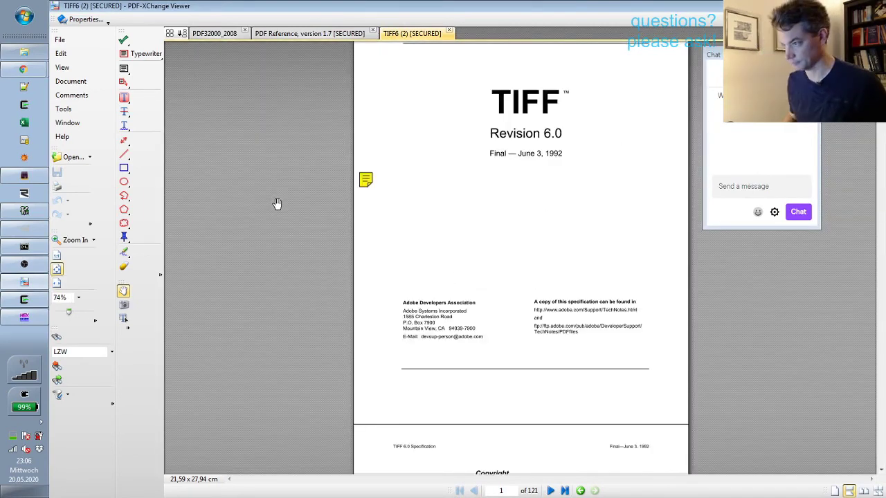
pyautogui.press('Right')
pyautogui.press('Right')
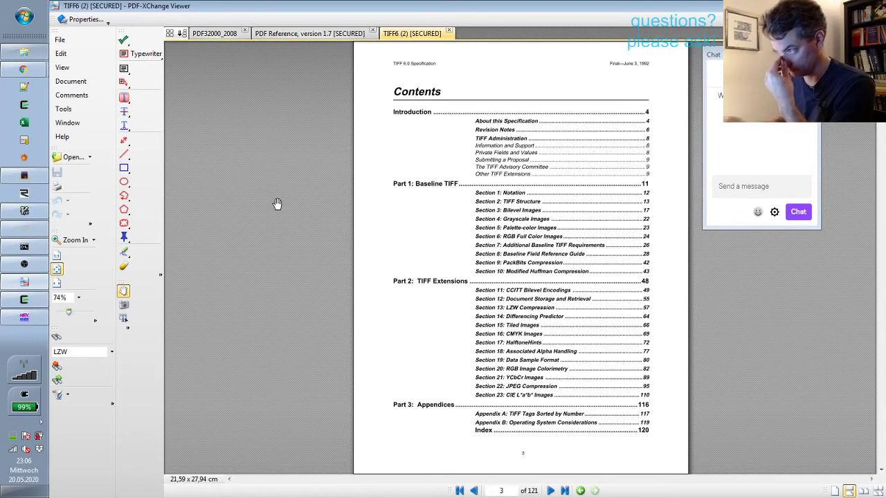
pyautogui.rightClick(533, 223)
pyautogui.press('Escape')
pyautogui.click(532, 220)
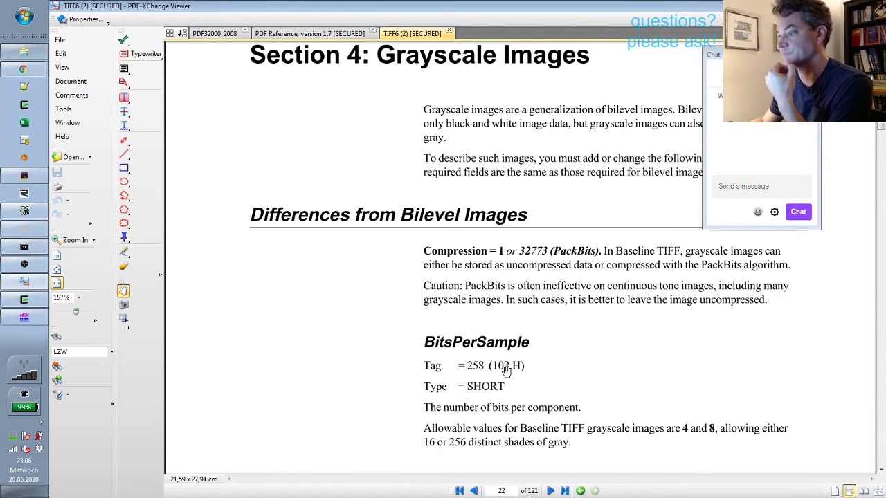
# - Switch to WinHex and select the whole third IFD entry of test_lzw.tif at offsets 30 to 3B
pyautogui.hotkey('alt', 'Tab')
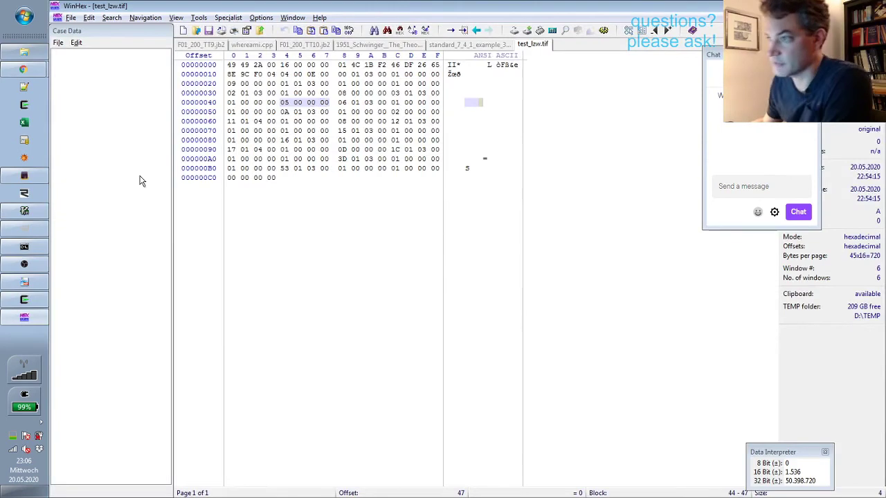
pyautogui.click(230, 95)
pyautogui.moveTo(230, 96); pyautogui.dragTo(382, 101)
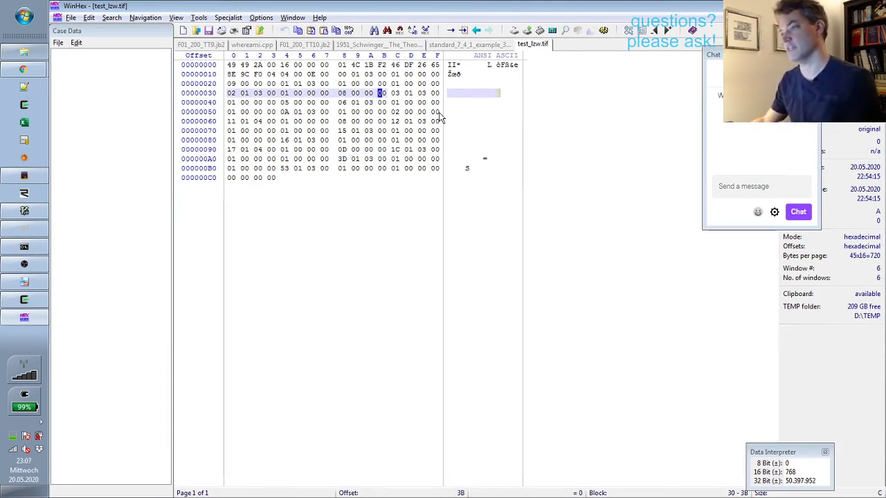
# - Switch to the PDF specification, read the Required Fields for Grayscale Images table on page 22, and return to test_lzw.tif in WinHex
pyautogui.hotkey('alt', 'Tab')
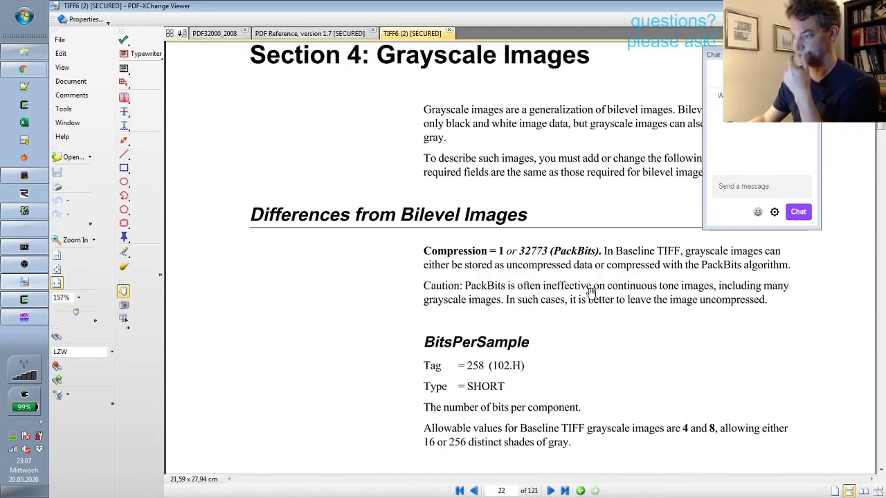
pyautogui.scroll(-3, 591, 294)
pyautogui.scroll(-3, 591, 294)
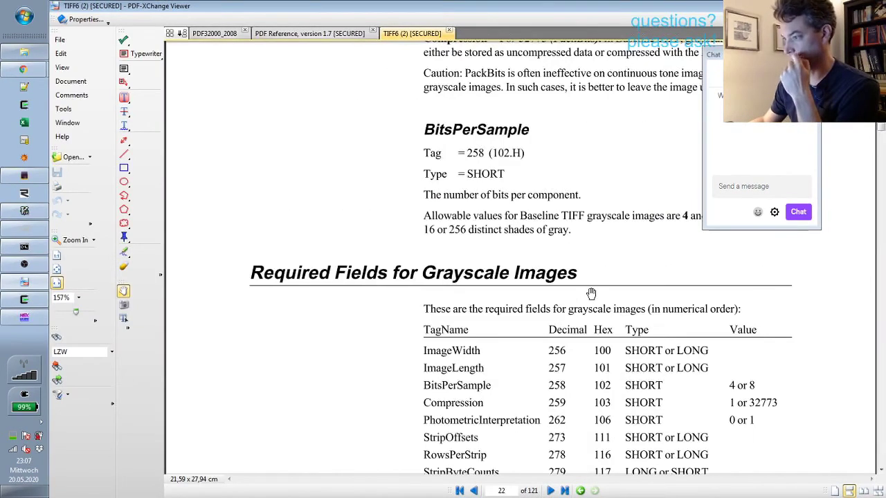
pyautogui.scroll(-2, 591, 293)
pyautogui.scroll(-2, 592, 293)
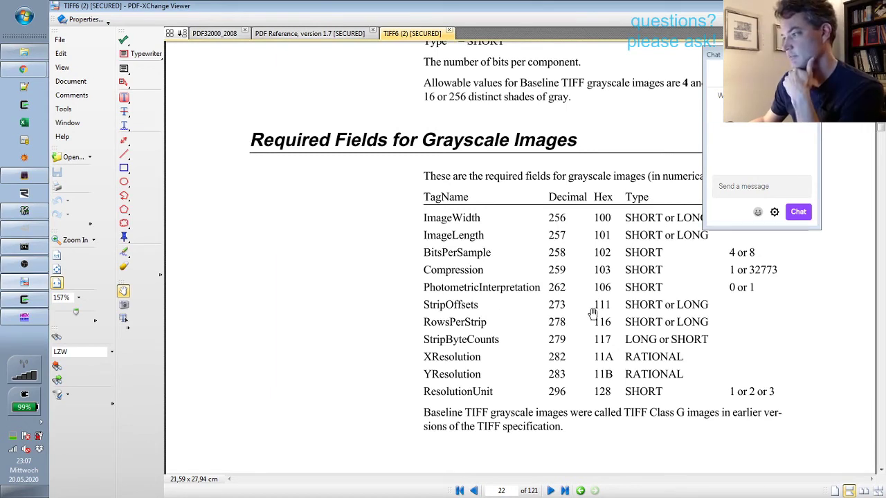
pyautogui.hotkey('alt', 'Tab')
pyautogui.hotkey('alt', 'Tab')
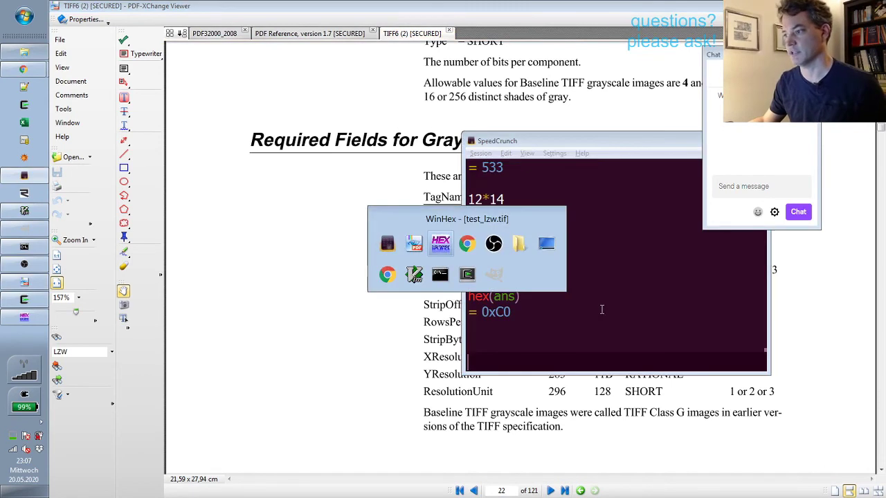